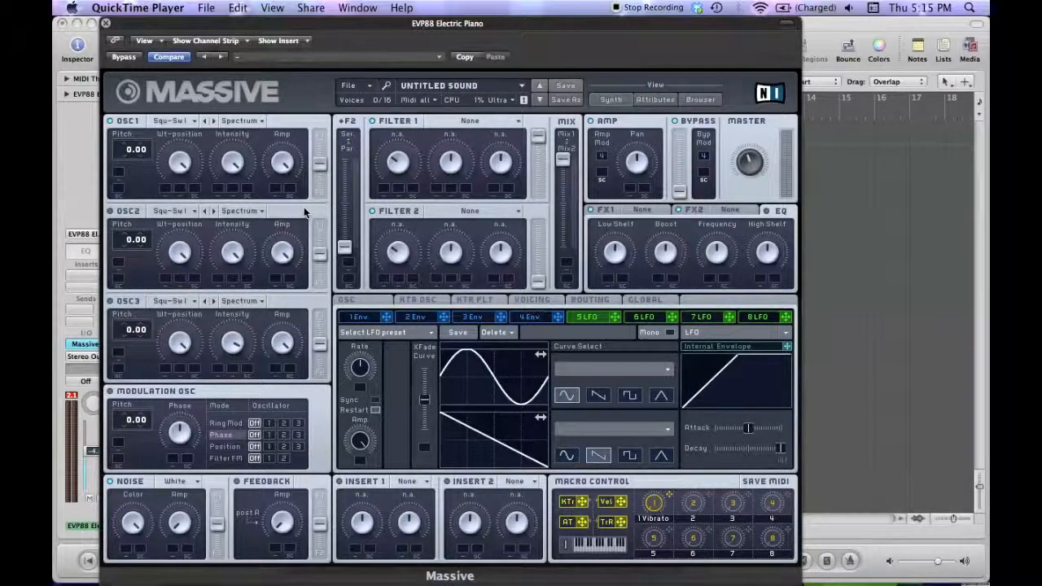
Set the pitch of OSC1, OSC2 and OSC3 to -12.00
click(131, 214)
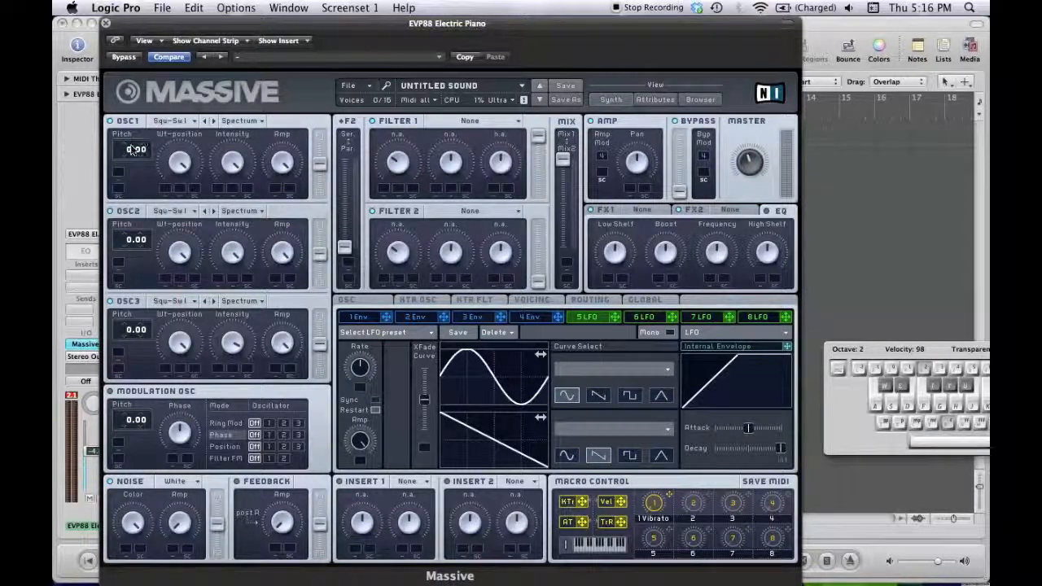
drag(126, 153, 117, 161)
drag(127, 231, 125, 260)
drag(122, 326, 127, 350)
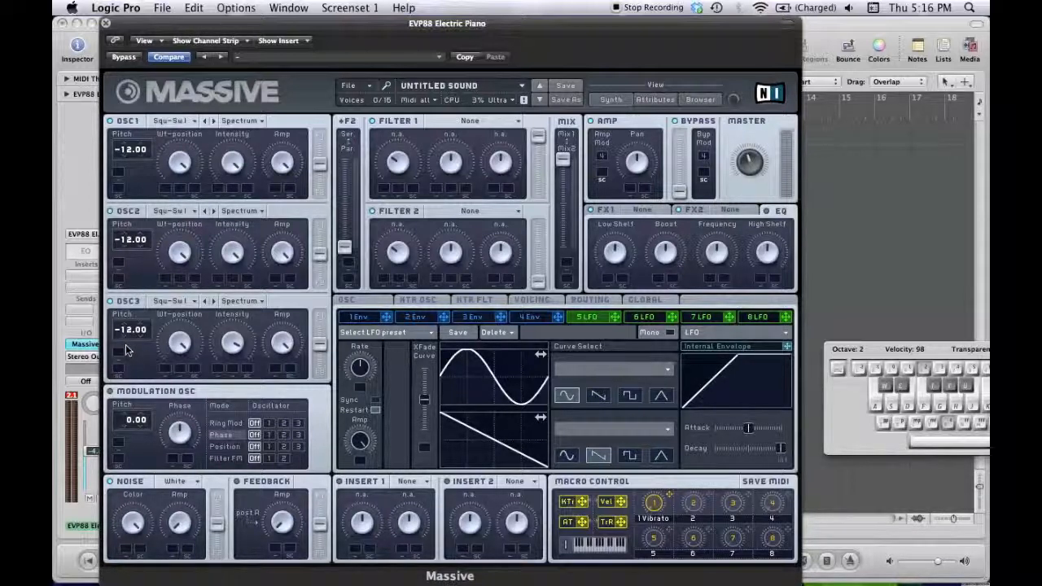
Set the OSC2 wavetable to Chrome and the OSC3 wavetable to Scrap Yard
click(186, 212)
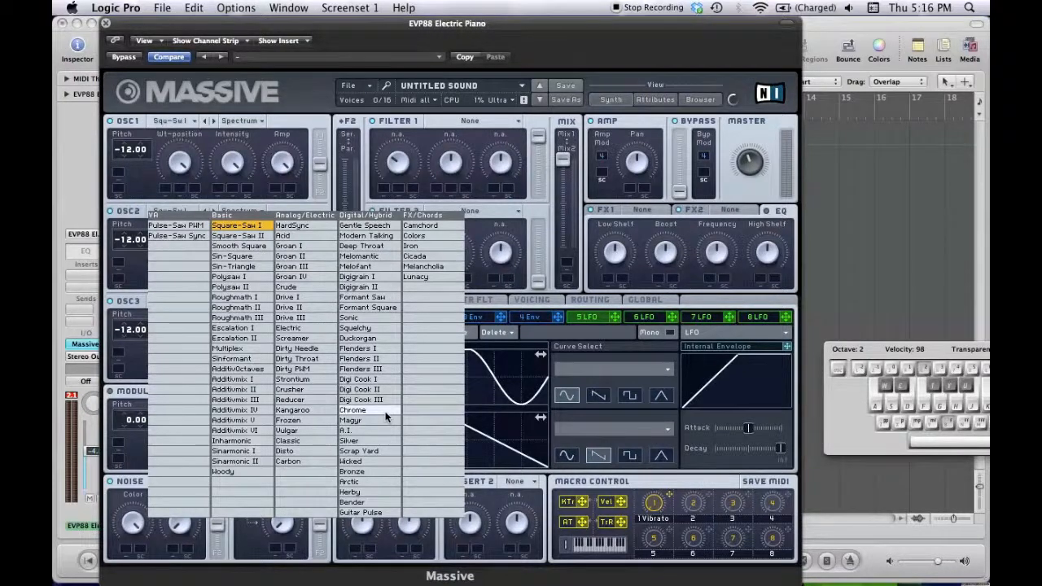
click(347, 411)
click(194, 305)
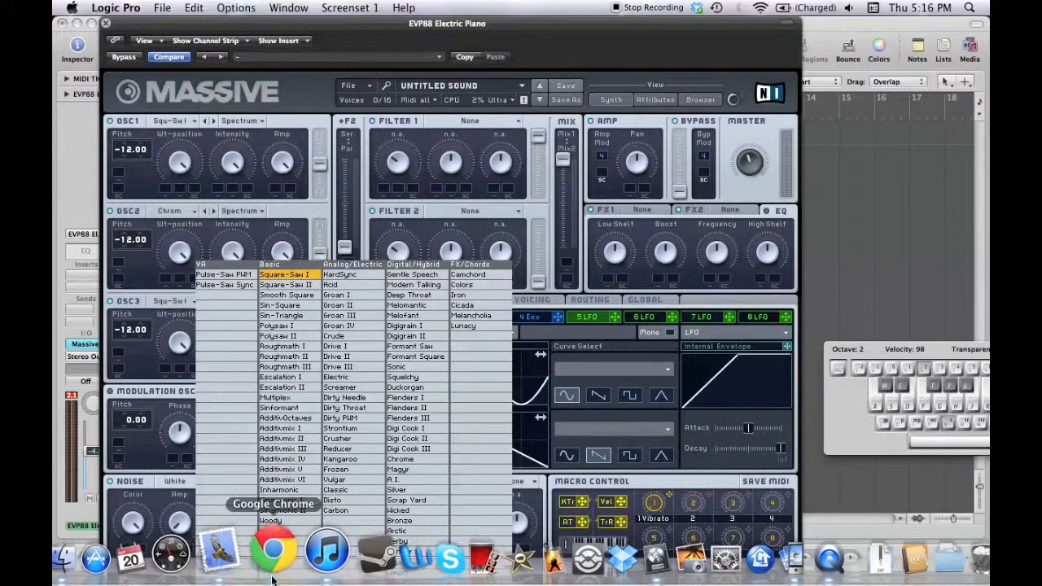
click(439, 500)
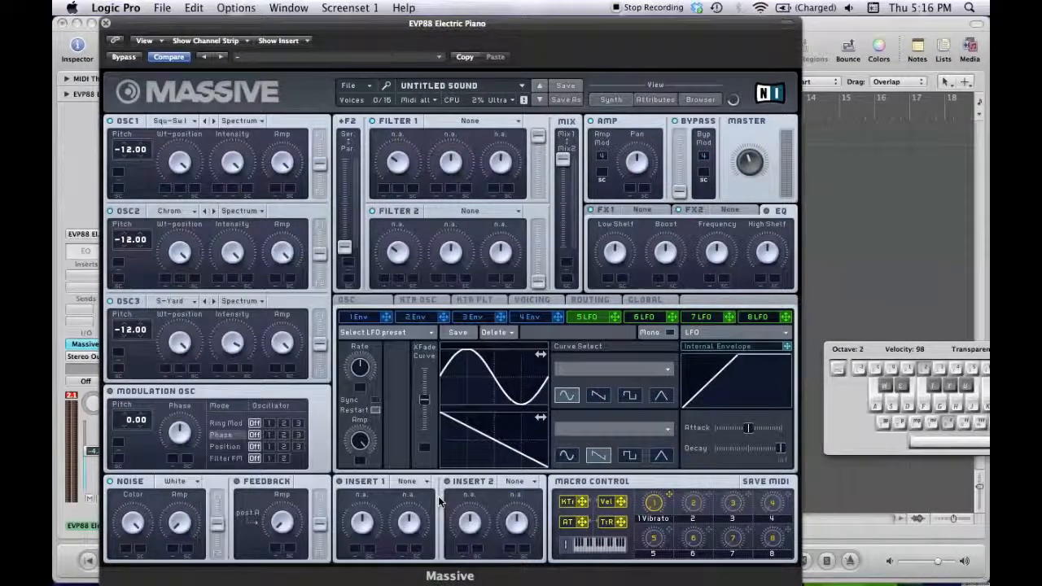
Turn down the Wt-position of OSC3, OSC2 and OSC1 while playing test notes, taking OSC2 the lowest
key(a)
key(s)
key(f)
key(a)
key(s)
drag(187, 337, 192, 381)
drag(186, 249, 188, 353)
key(f)
key(s)
drag(180, 161, 185, 194)
key(f)
key(a)
key(s)
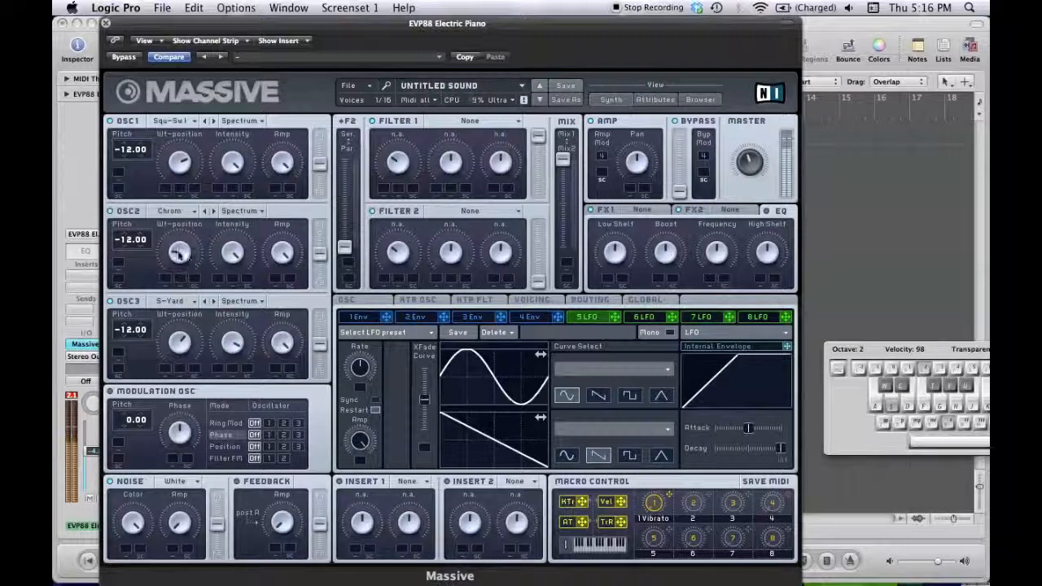
mouse_move(179, 255)
mouse_down()
mouse_move(187, 283)
mouse_move(180, 267)
mouse_up()
Lower the Amp of OSC1 and OSC3 slightly, playing notes to check the balance
drag(282, 161, 287, 188)
key(f)
key(a)
key(s)
drag(281, 338, 282, 351)
key(f)
key(s)
Raise the master volume slightly and play test notes
drag(749, 160, 749, 154)
key(f)
key(s)
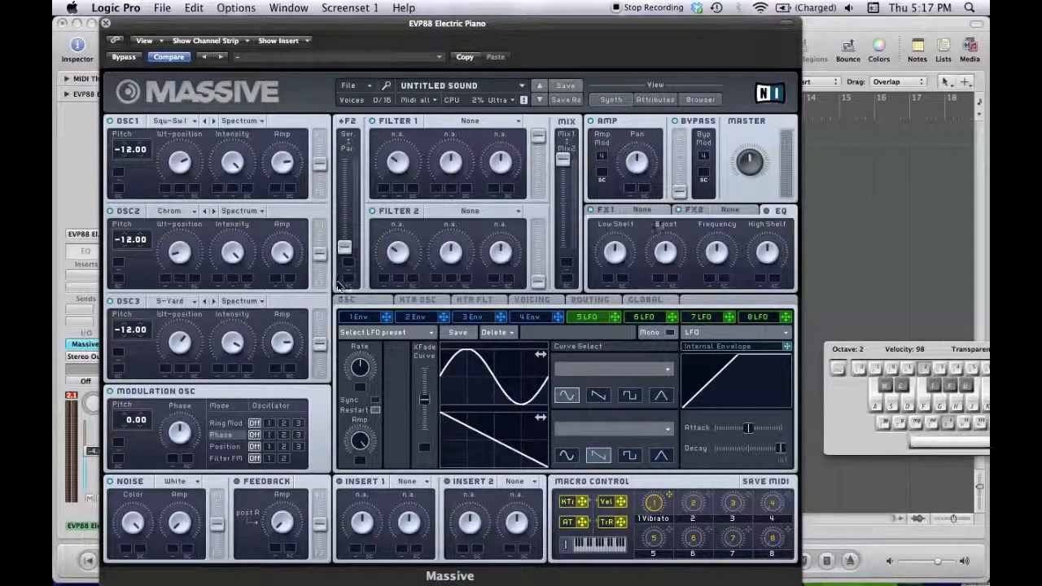
click(651, 211)
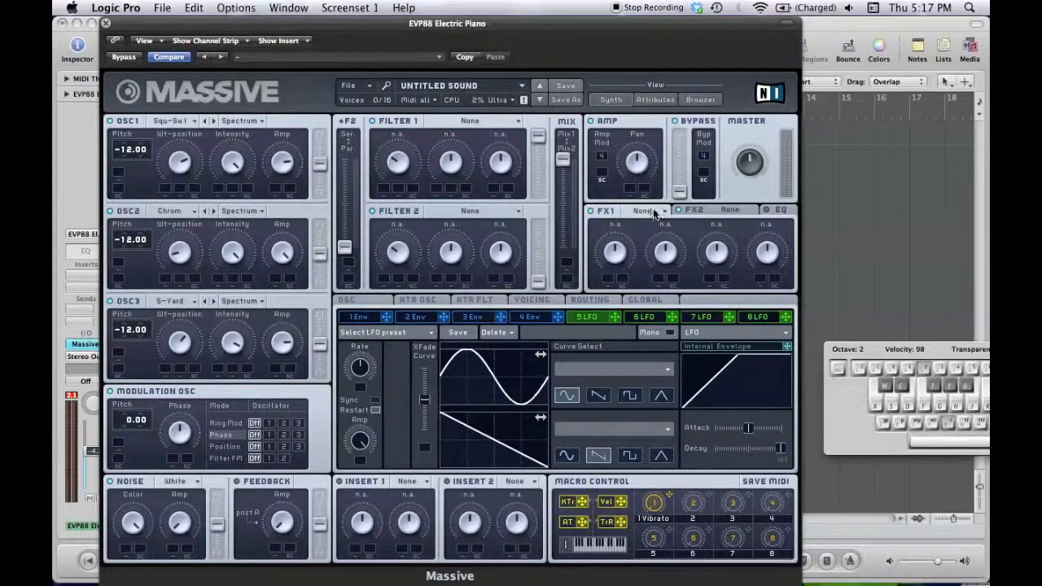
click(653, 211)
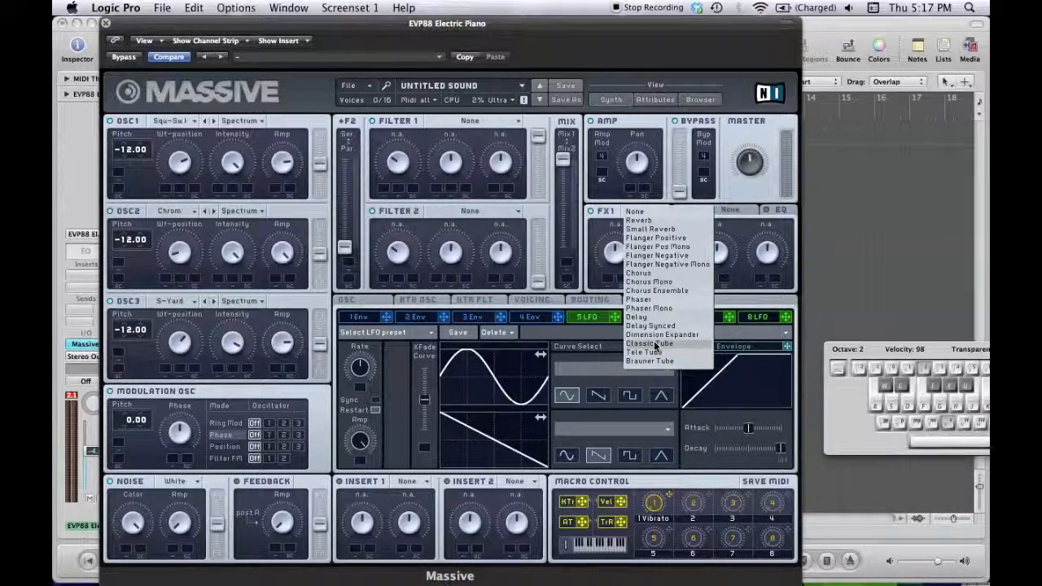
click(622, 209)
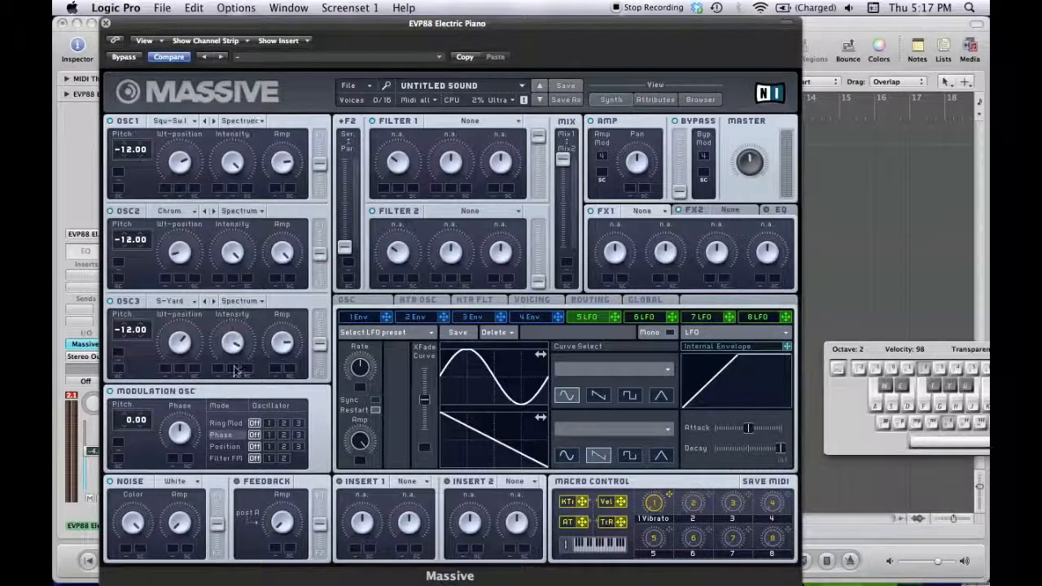
Try phase modulation on oscillators 3, 1 and 2 while turning the Phase knob and playing notes, and switch it back off
click(284, 435)
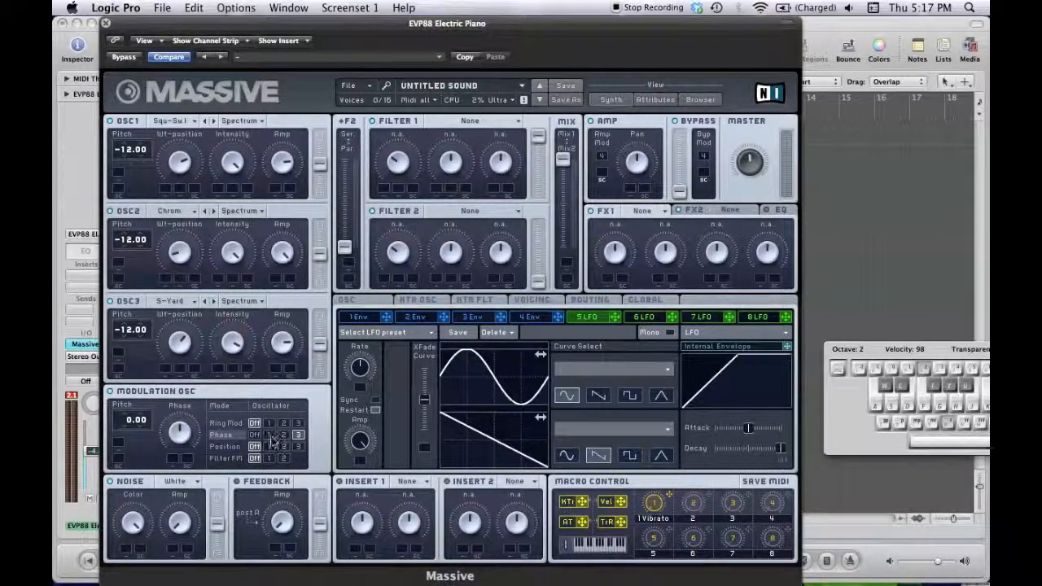
click(298, 435)
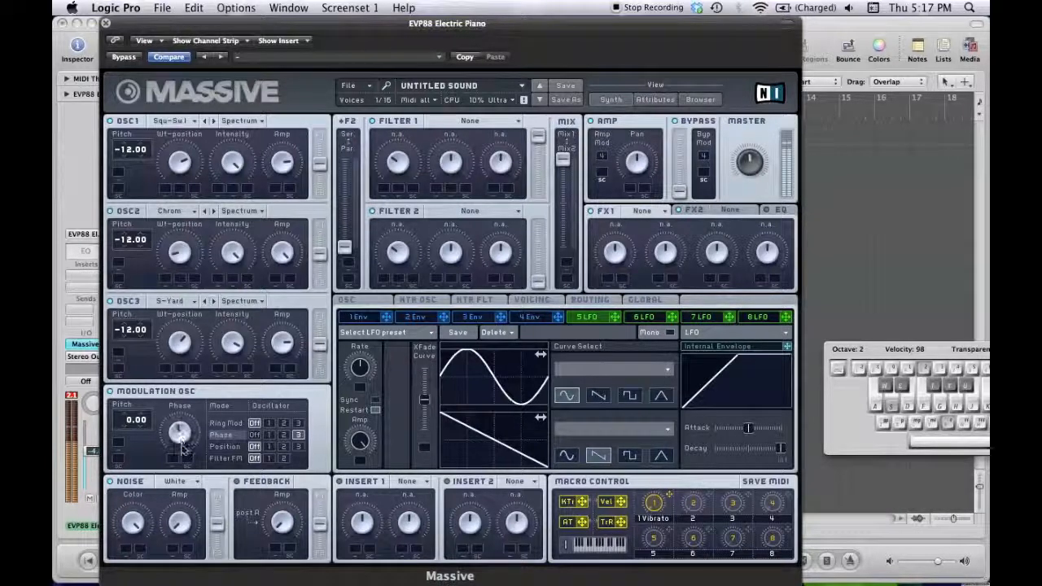
click(269, 434)
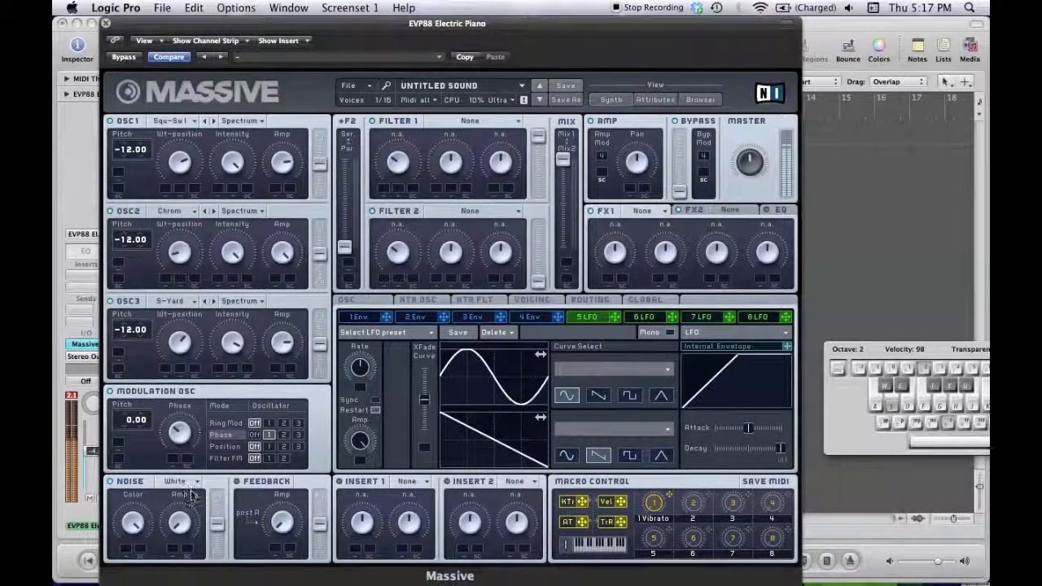
click(283, 435)
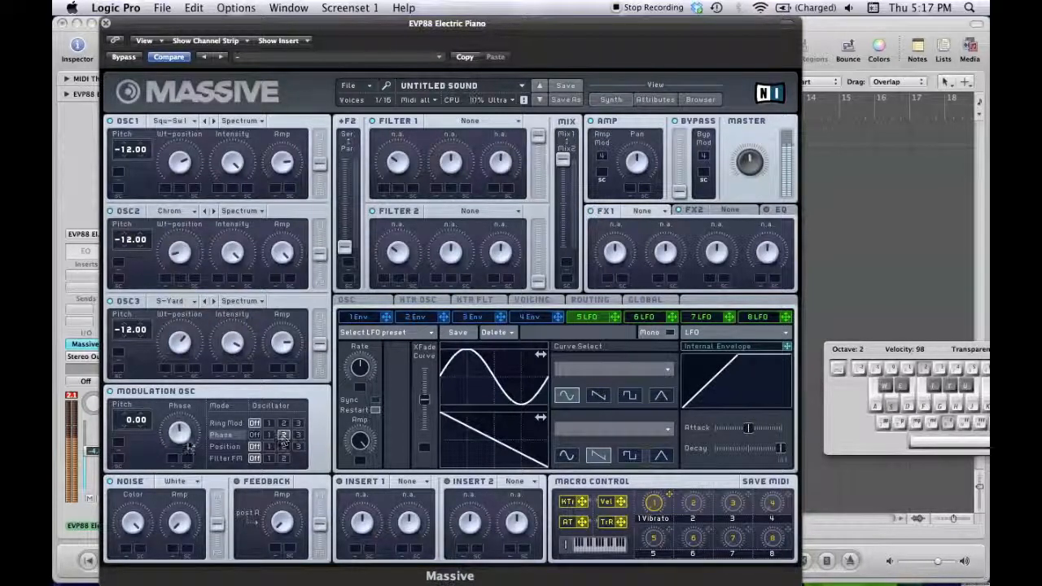
drag(180, 414, 196, 491)
key(s)
key(f)
key(s)
key(a)
key(s)
key(f)
key(a)
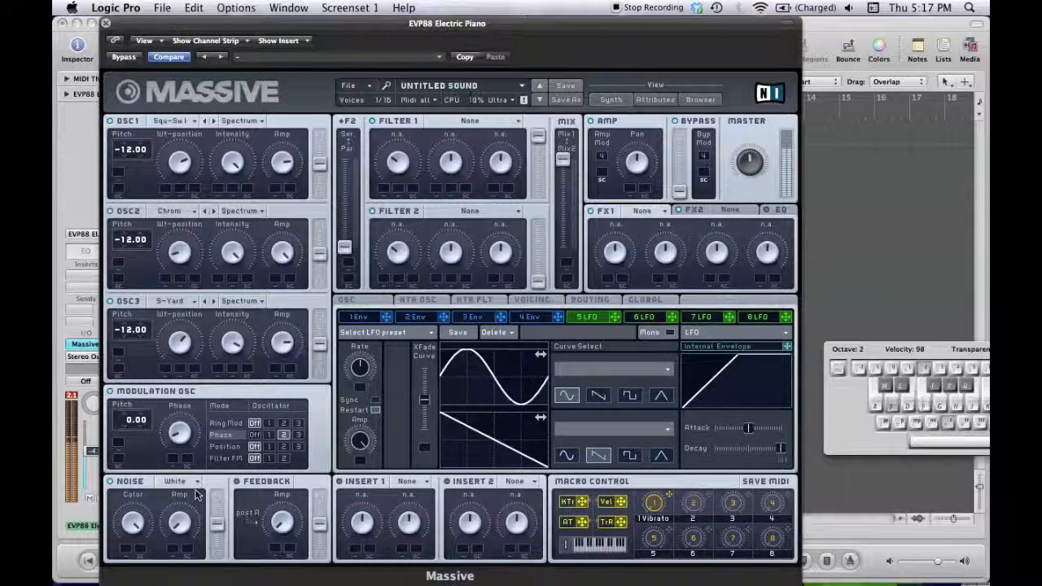
click(255, 437)
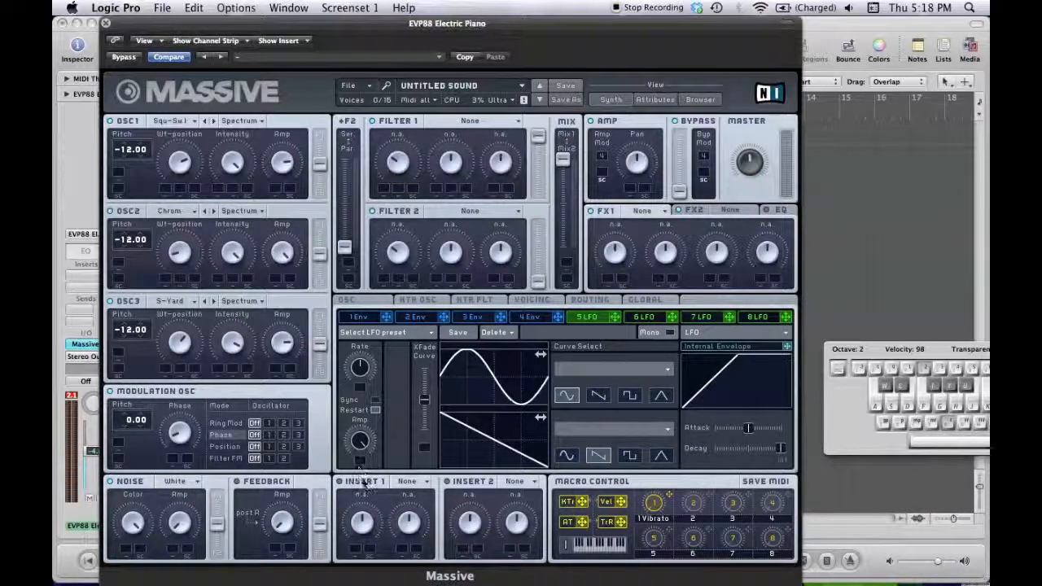
Load the Frequency Shifter into Insert 1 and open the signal routing diagram
click(415, 483)
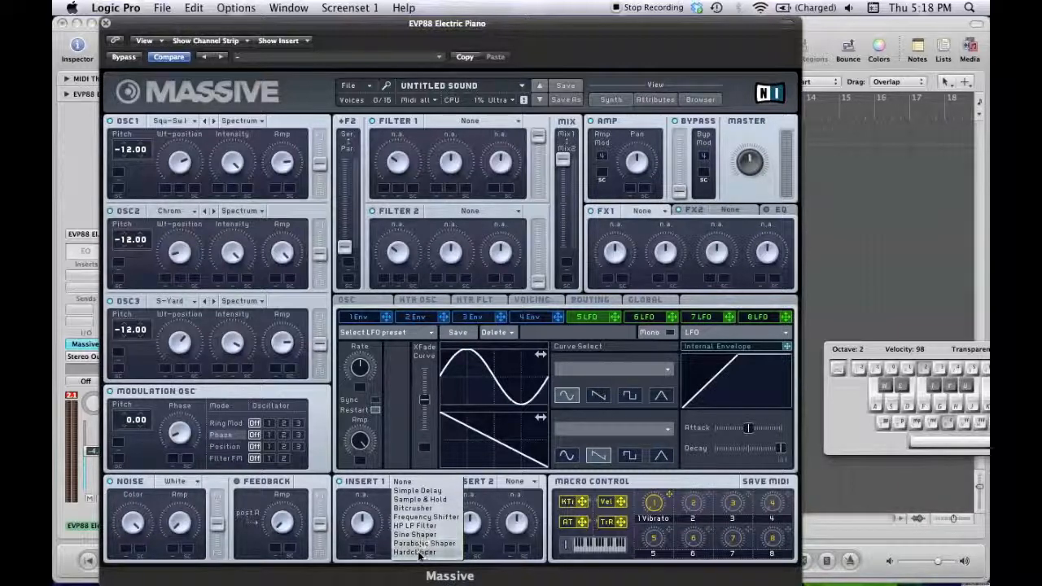
click(419, 518)
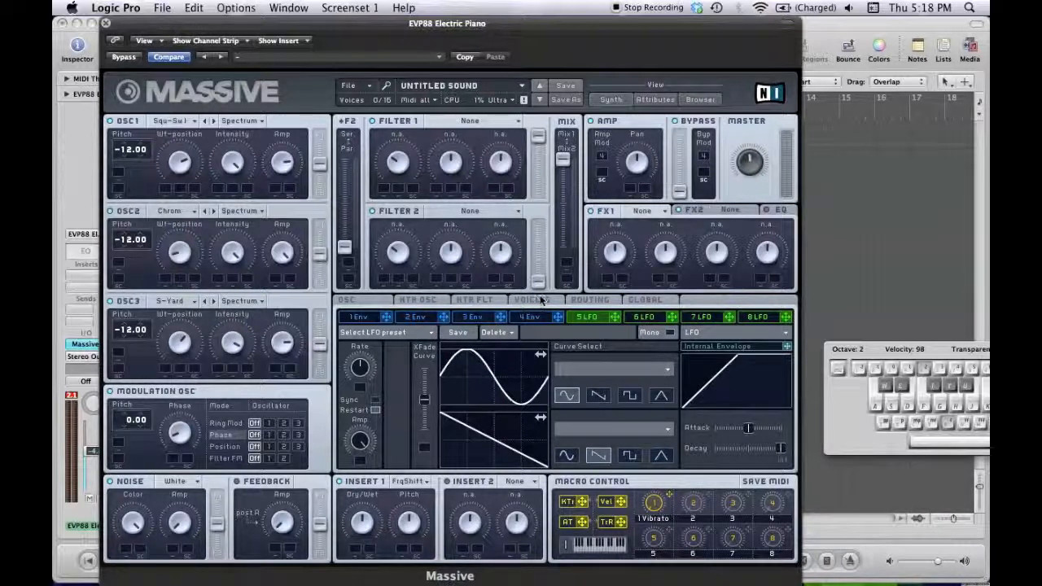
click(592, 300)
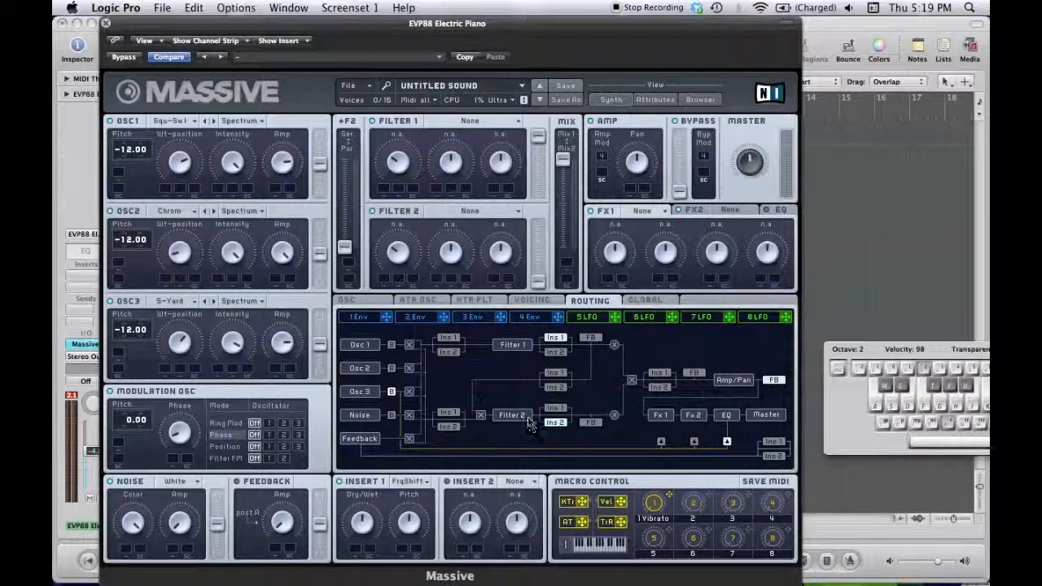
Try Insert 1 and Insert 2 at different routing points: before the filters, before Amp/Pan and in the feedback path
click(448, 338)
click(448, 428)
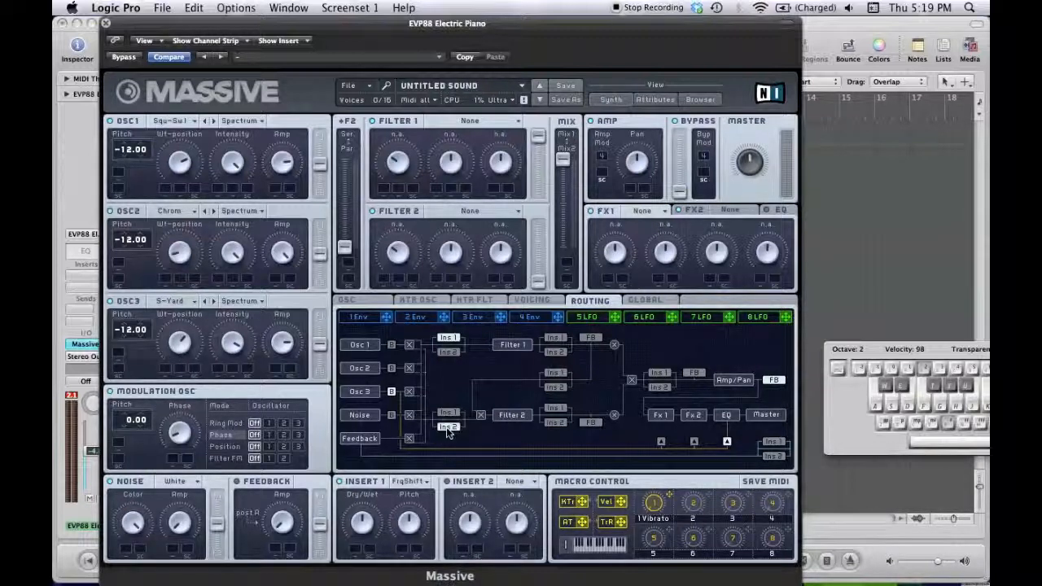
click(656, 374)
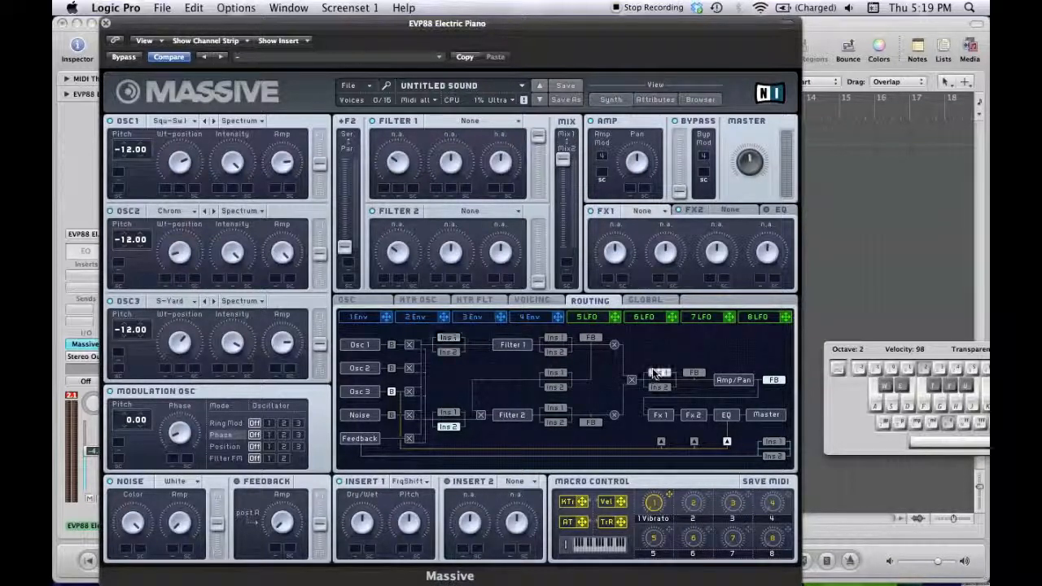
click(660, 388)
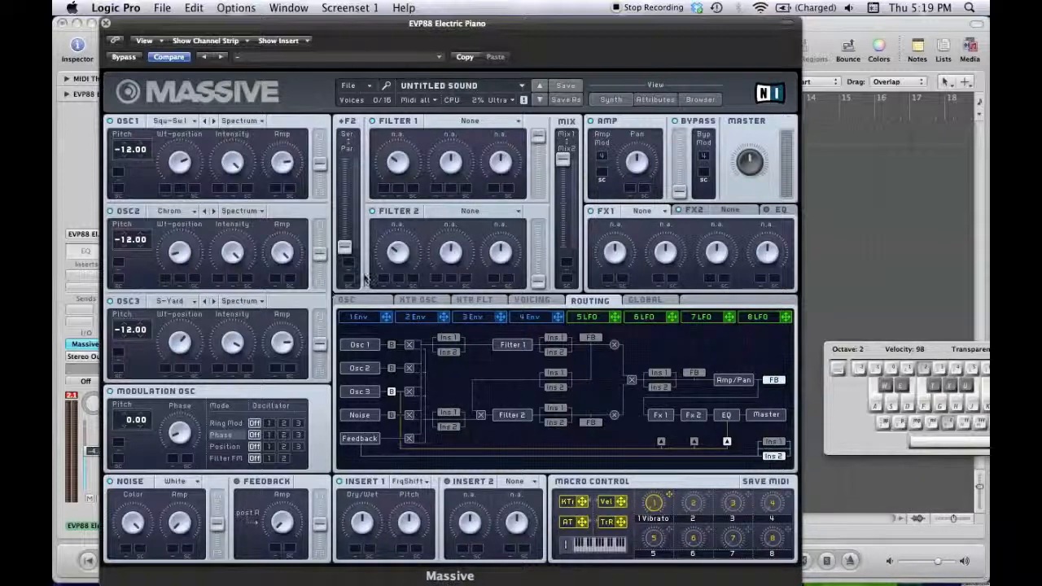
key(f)
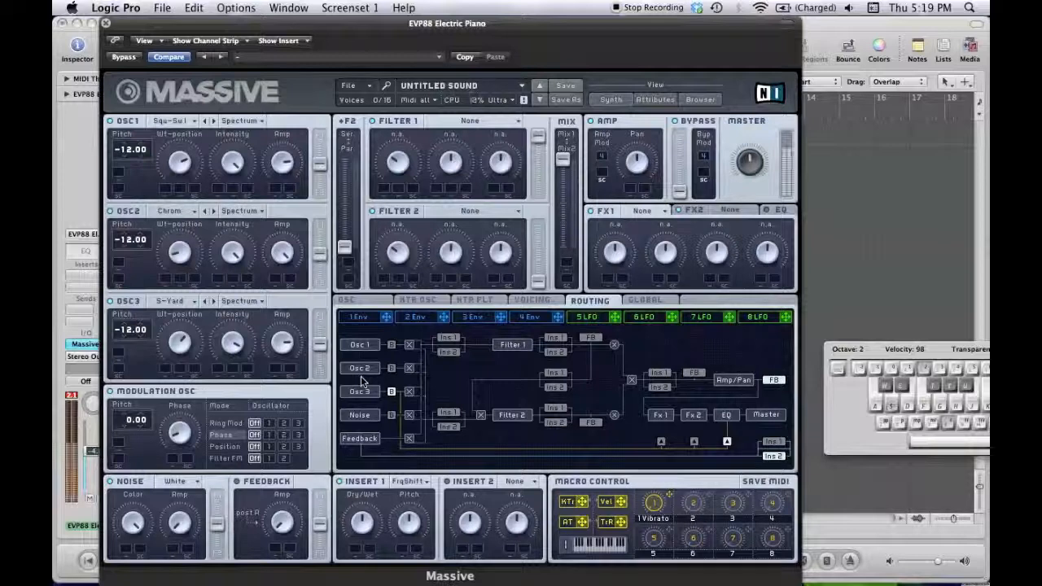
key(s)
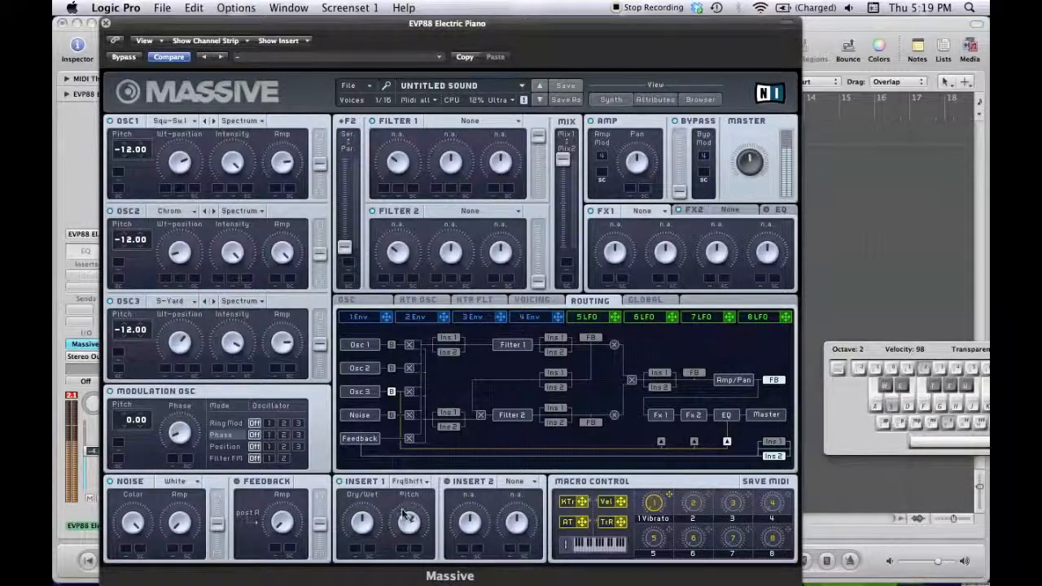
click(774, 442)
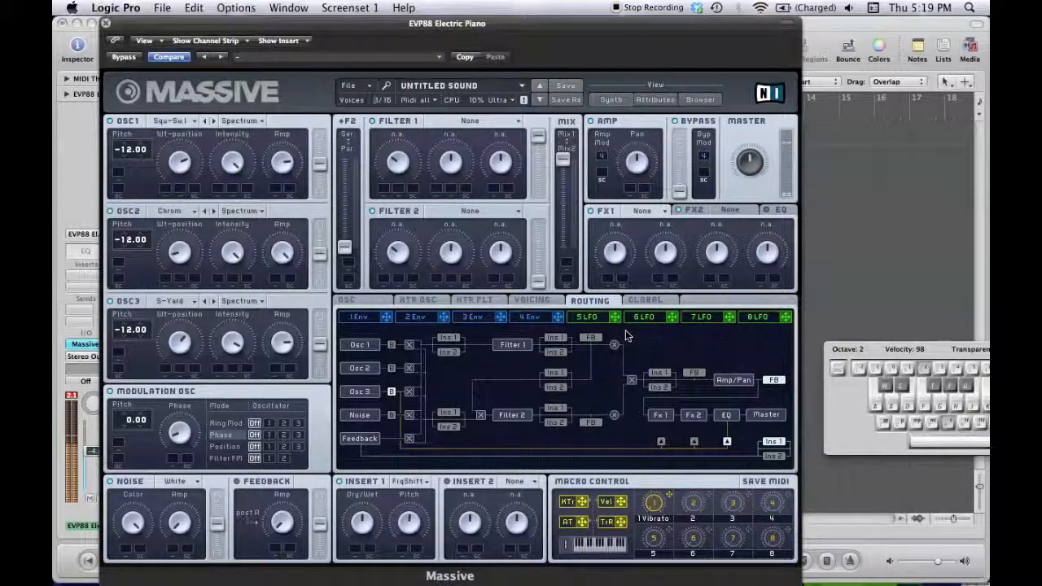
Route Insert 1 directly before Filter 1 and raise the system volume
click(451, 339)
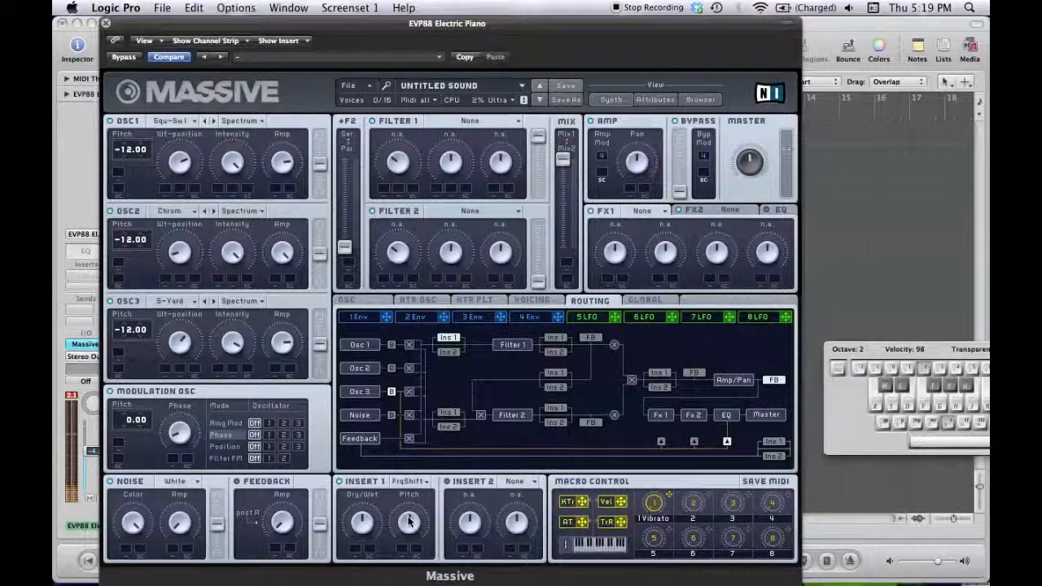
key(XF86AudioRaiseVolume)
key(XF86AudioRaiseVolume)
key(XF86AudioRaiseVolume)
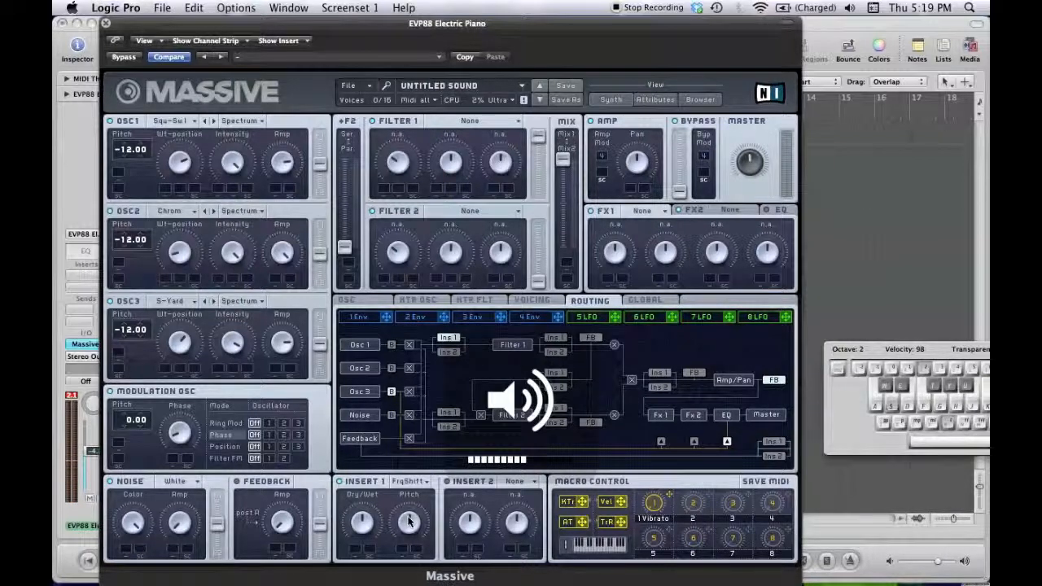
Turn the Frequency Shifter's Dry/Wet slightly below centre and lower its Pitch gradually, playing notes between adjustments
key(s)
key(f)
key(s)
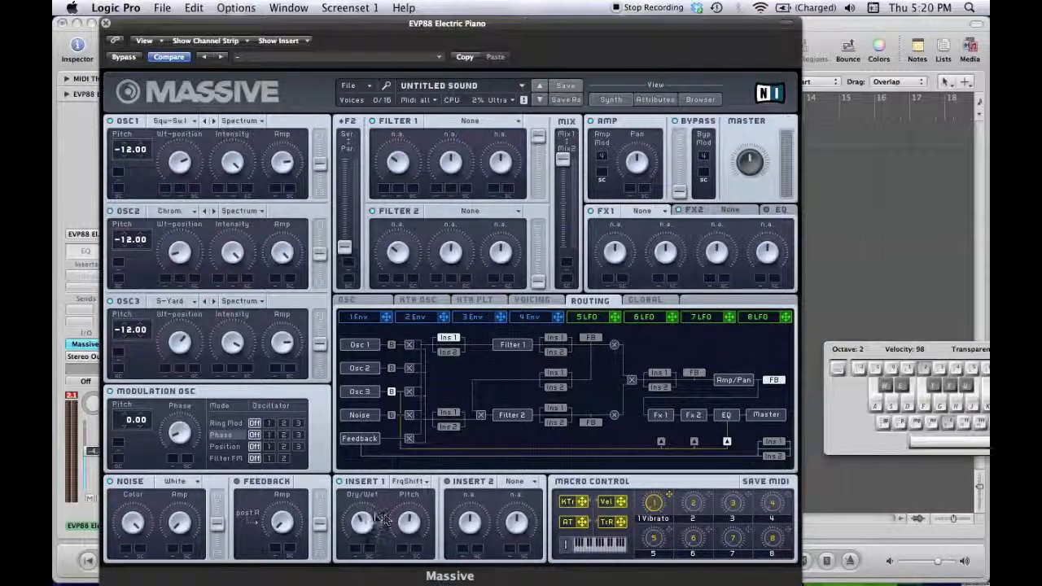
drag(421, 515, 407, 531)
key(s)
key(f)
key(a)
key(s)
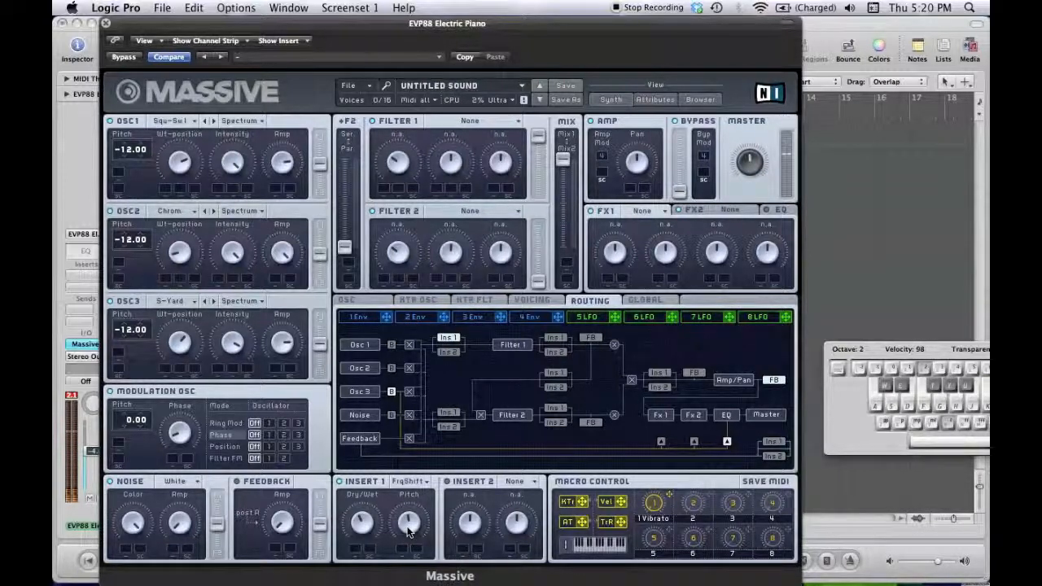
key(s)
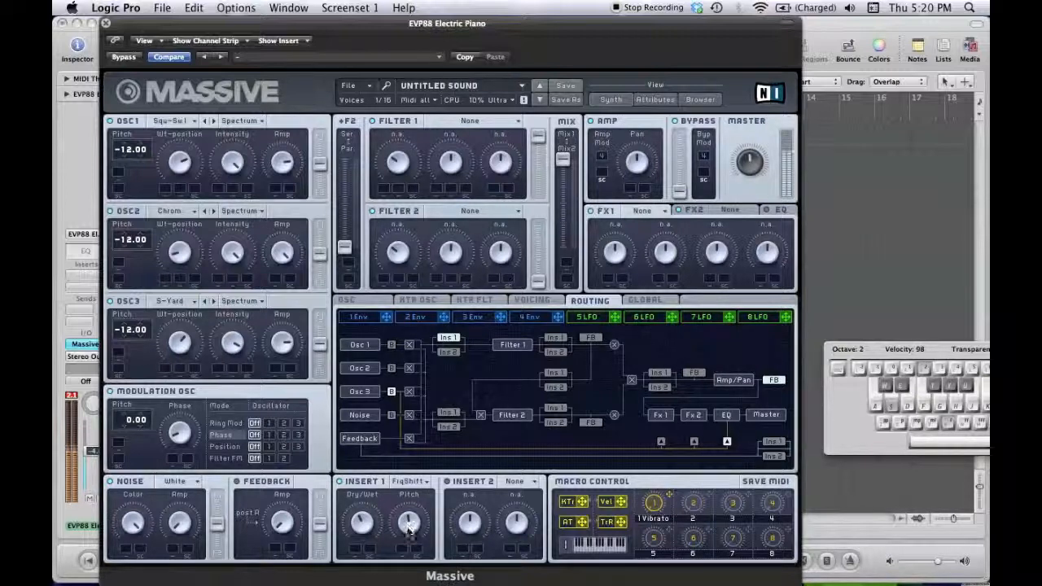
drag(407, 529, 407, 537)
drag(407, 539, 407, 542)
Play repeated notes to audition the patch with the Frequency Shifter applied
key(f)
key(a)
key(s)
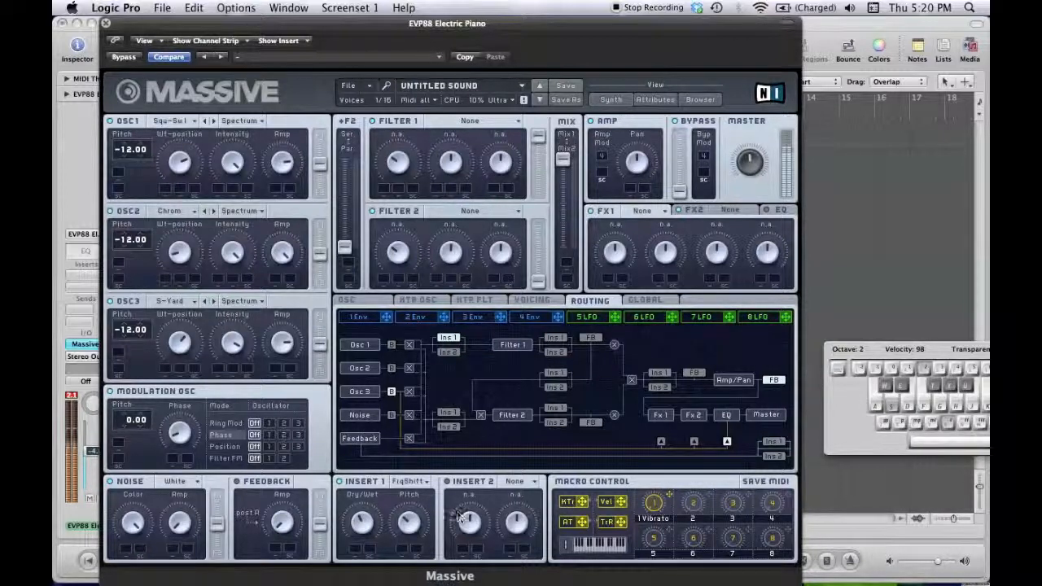
key(f)
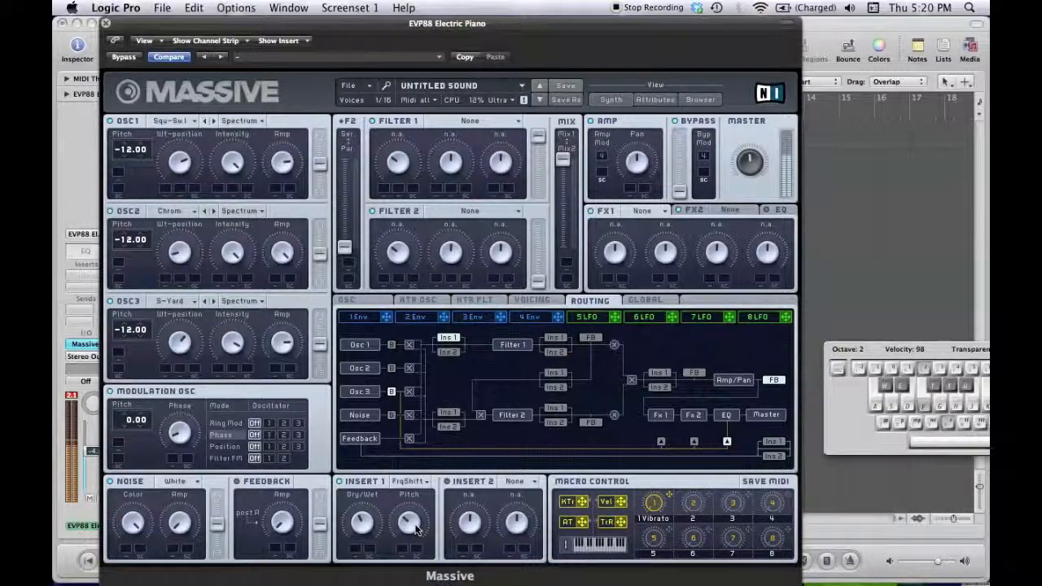
key(a)
key(s)
key(f)
key(a)
key(s)
key(f)
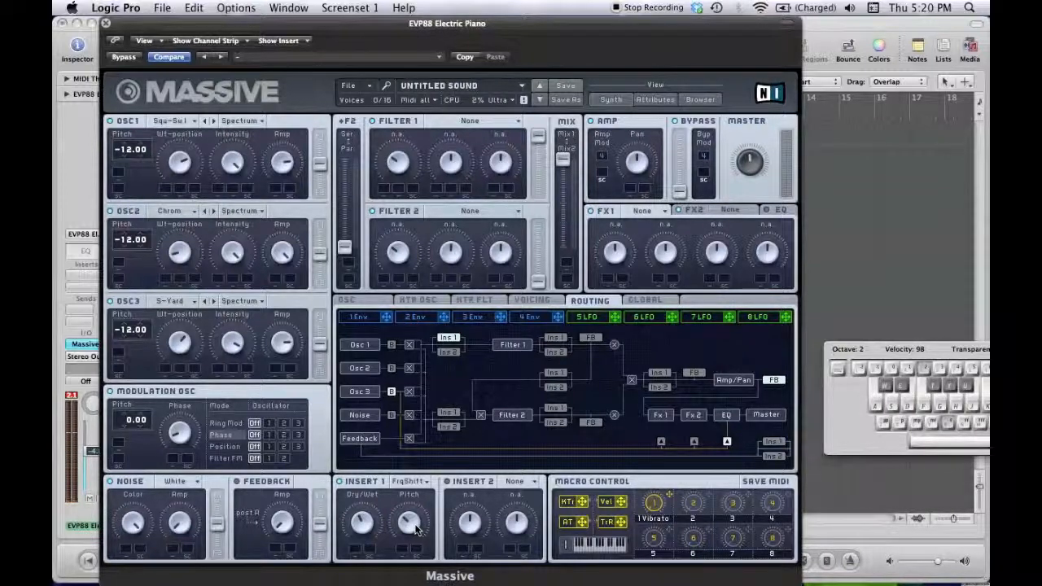
key(s)
key(f)
key(a)
key(s)
Set Filter 1 to the Daft filter type
click(479, 126)
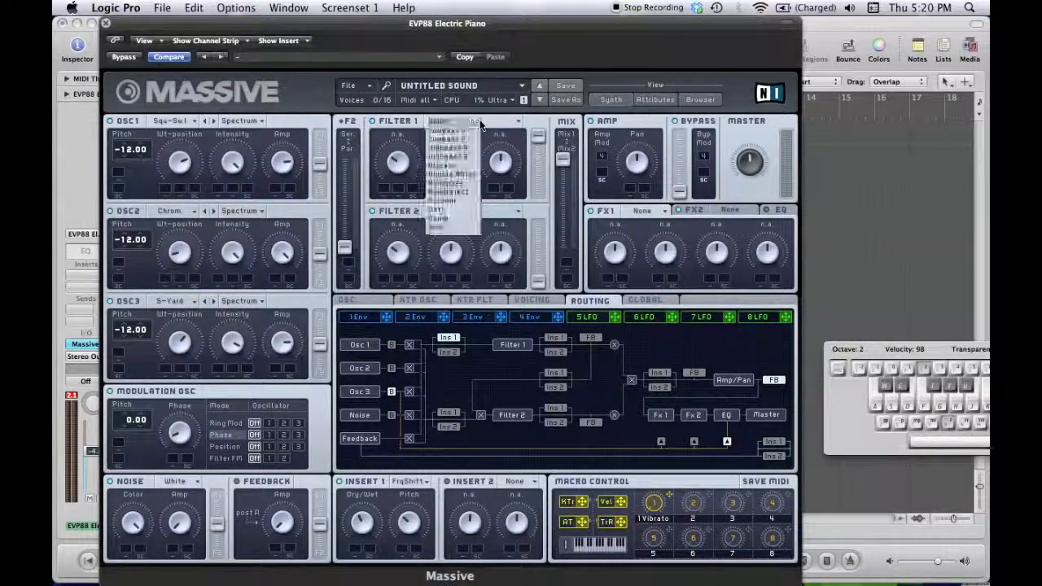
click(454, 209)
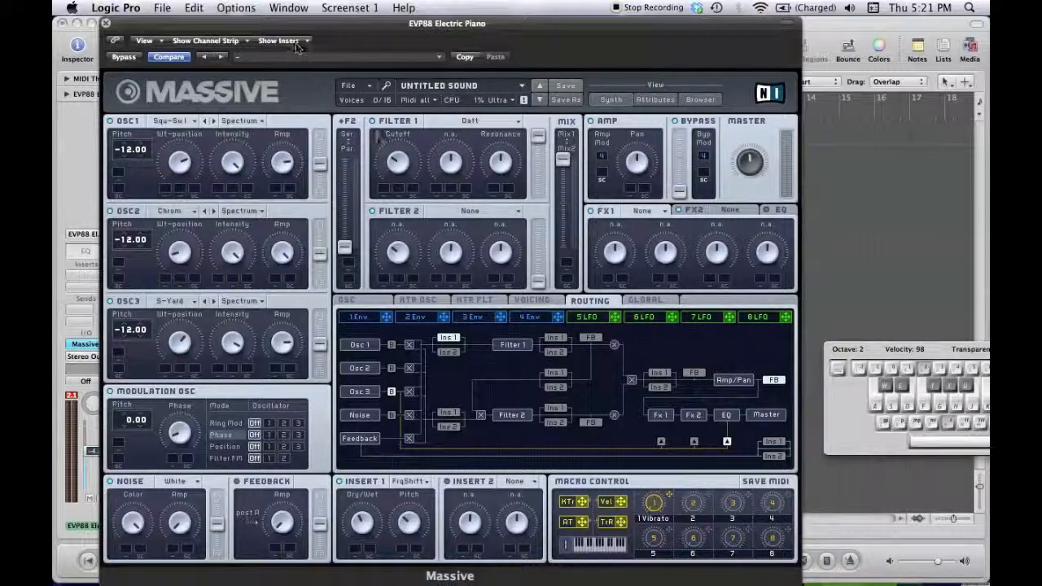
Sync LFO 5 to the tempo at a 1/4 ratio and raise its XFade Curve fully to the sine wave
click(587, 317)
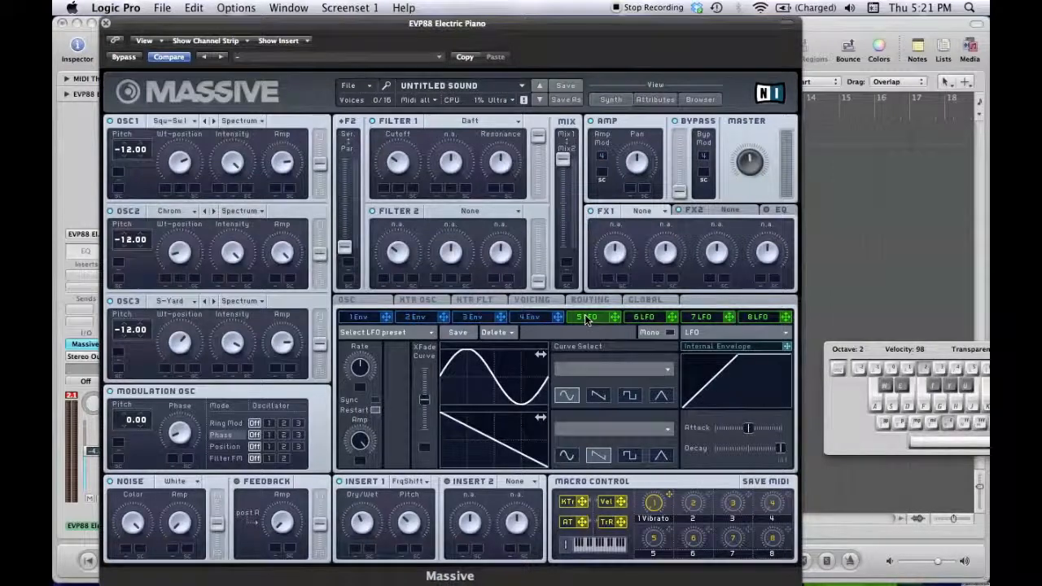
click(376, 400)
drag(363, 373, 368, 387)
drag(427, 415, 424, 370)
Assign LFO 5 to Filter 1's Cutoff, set its modulation range, and play notes to audition the wobble
drag(615, 320, 385, 190)
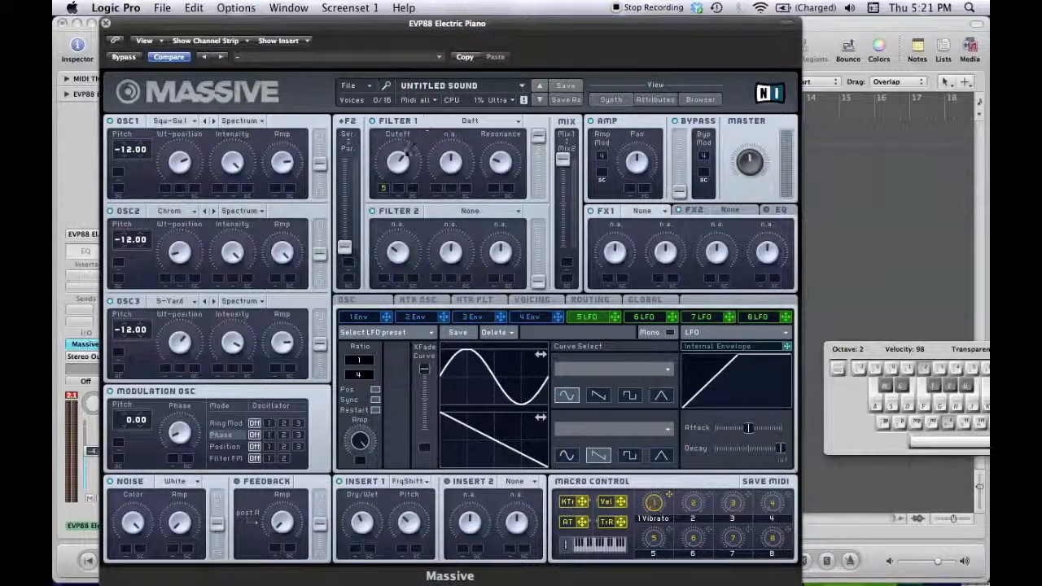
drag(383, 188, 385, 168)
key(s)
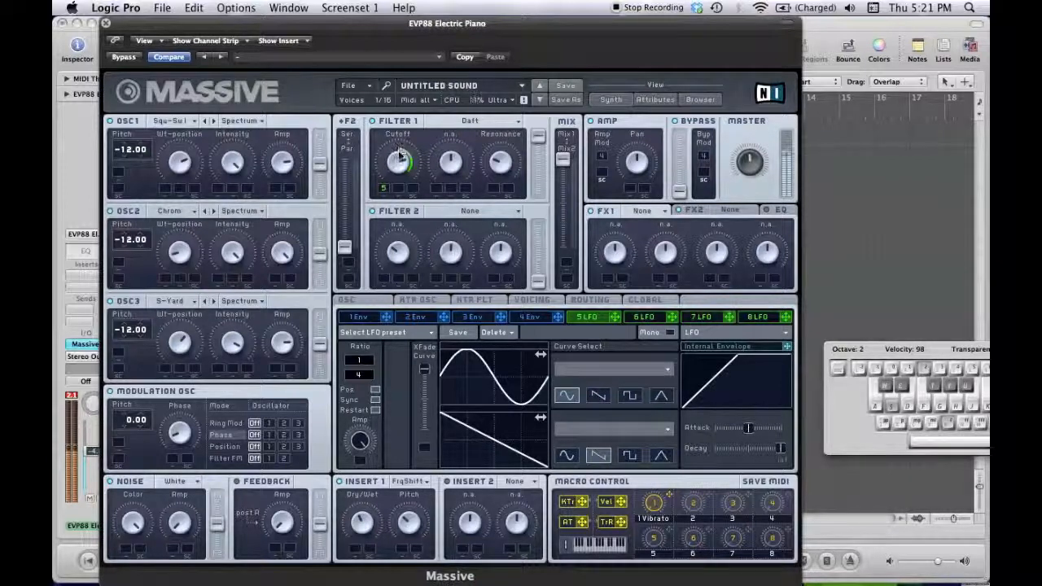
key(f)
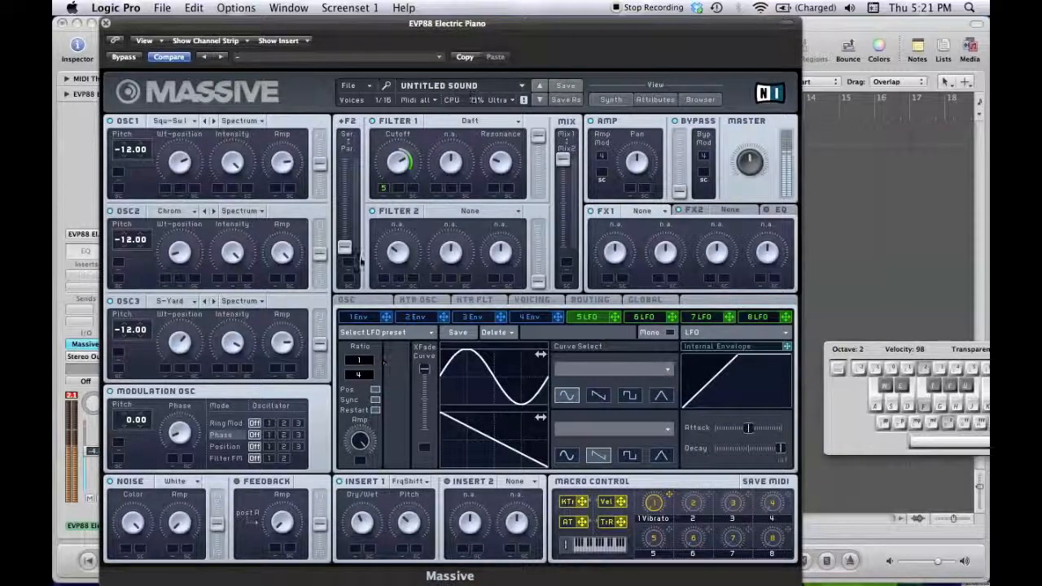
key(f)
key(a)
key(s)
Fine-tune Filter 1's Resonance and Cutoff while playing notes, keeping Resonance below centre
click(393, 125)
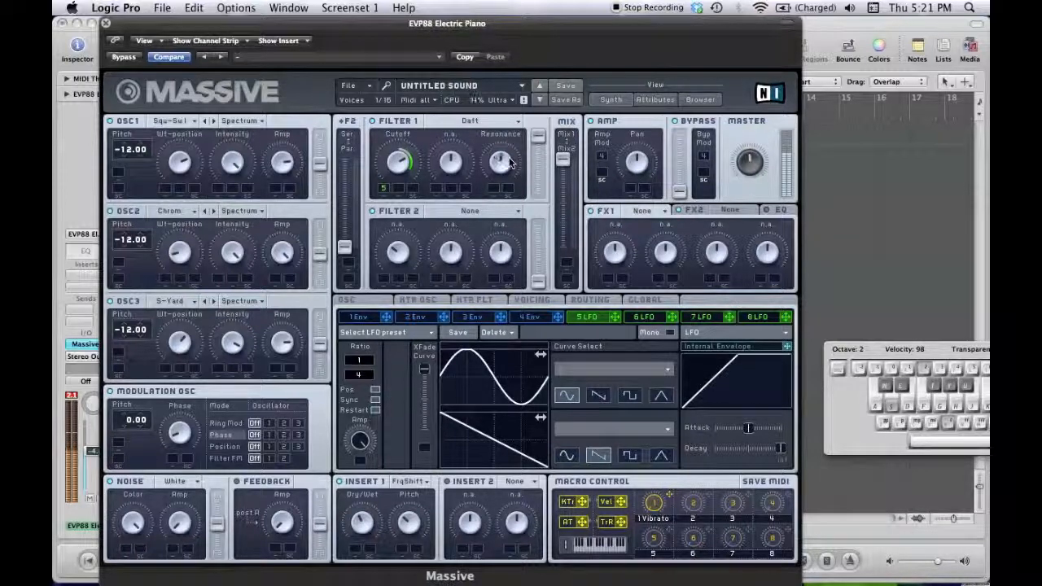
key(s)
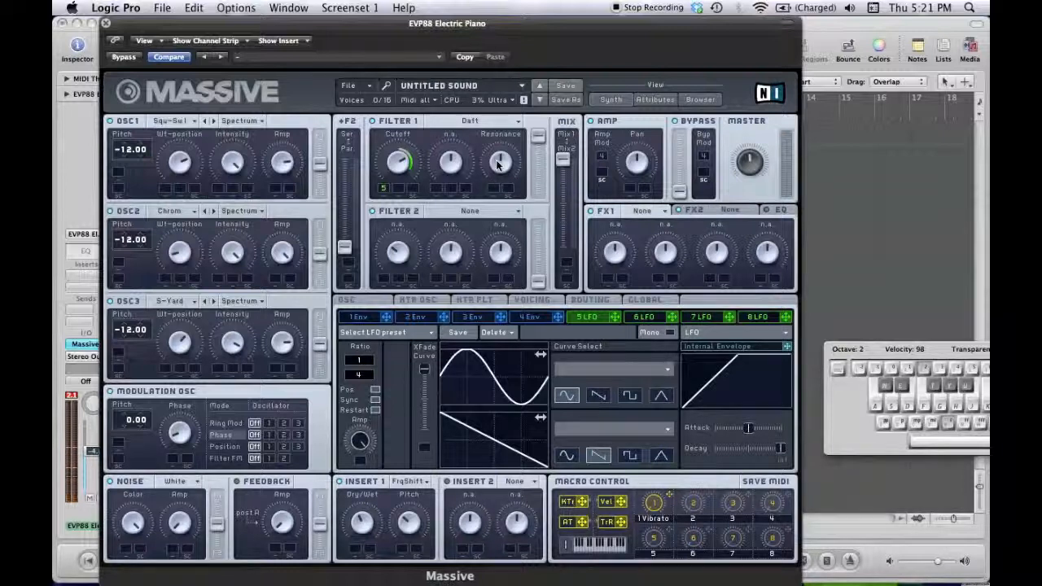
key(s)
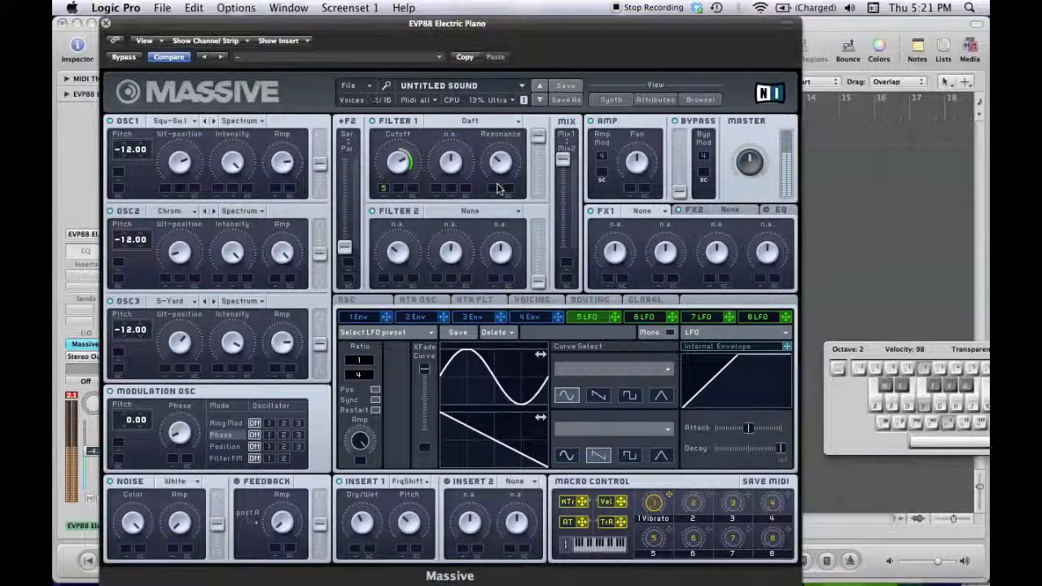
key(f)
key(s)
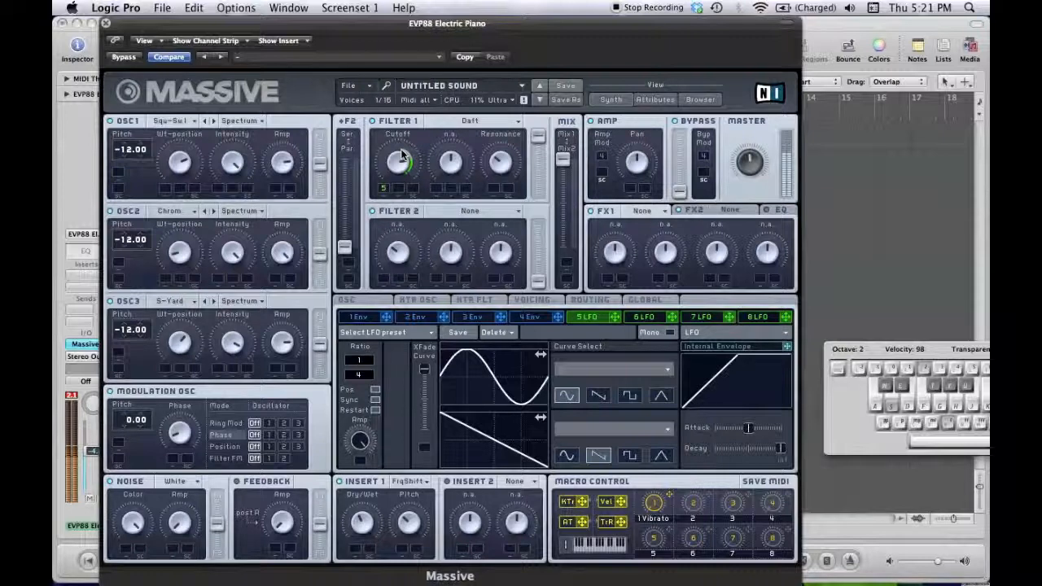
drag(401, 157, 402, 163)
key(f)
key(a)
key(s)
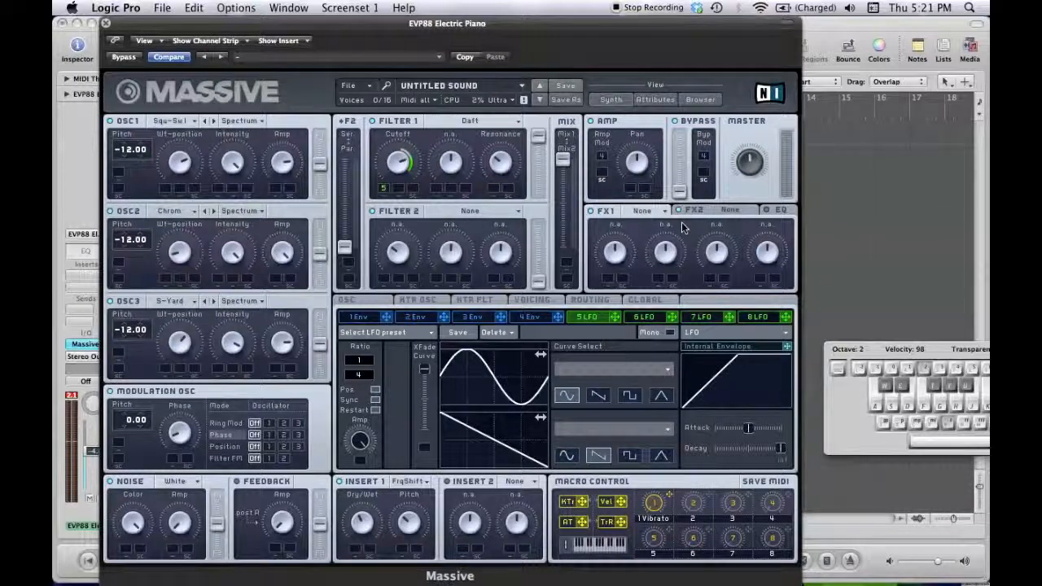
Set the voicing to Monophon with 4 Unisono voices and play notes to hear the thicker sound
click(534, 299)
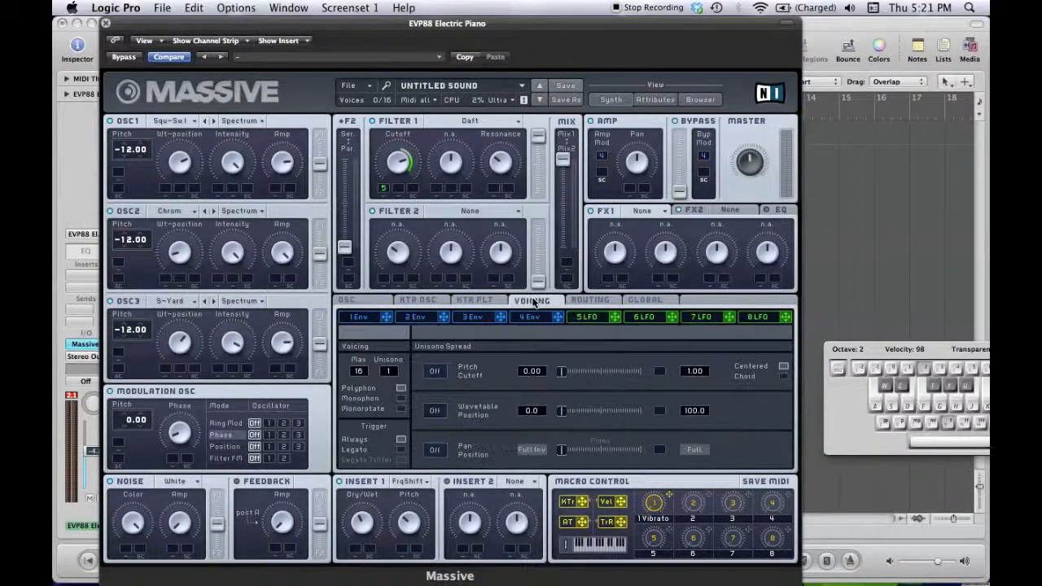
click(401, 399)
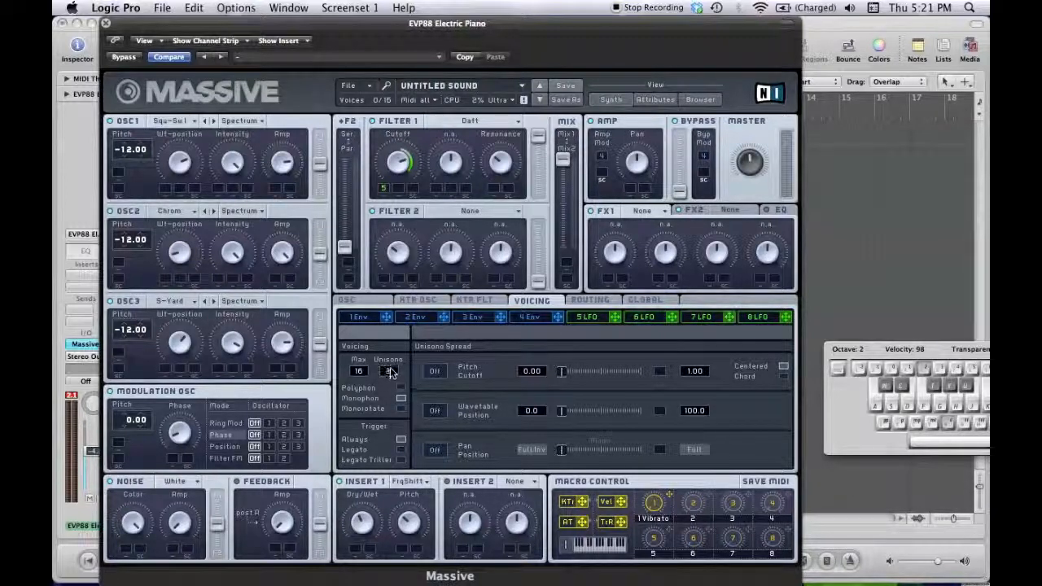
drag(392, 373, 394, 369)
key(s)
key(f)
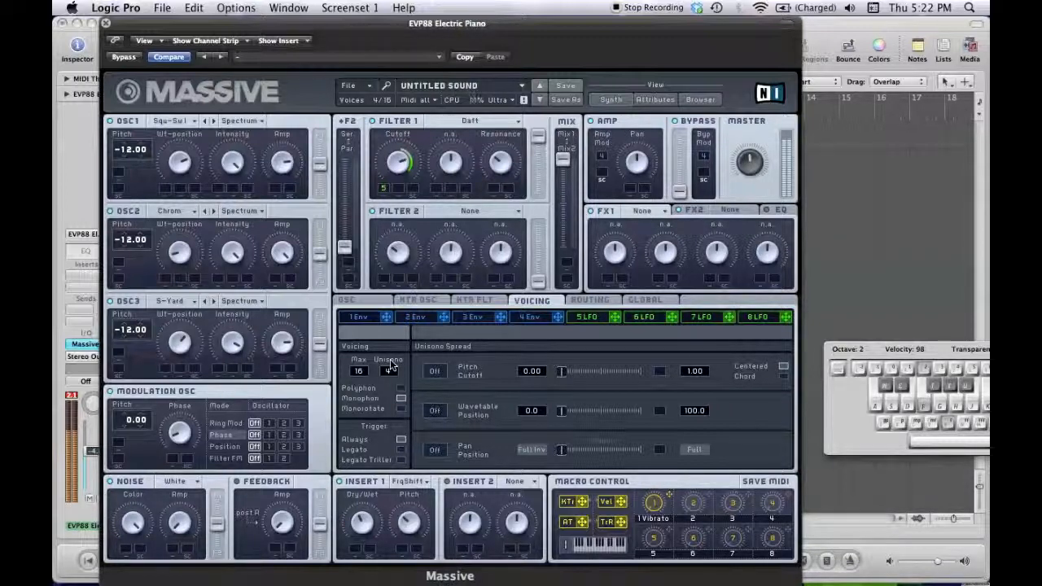
key(a)
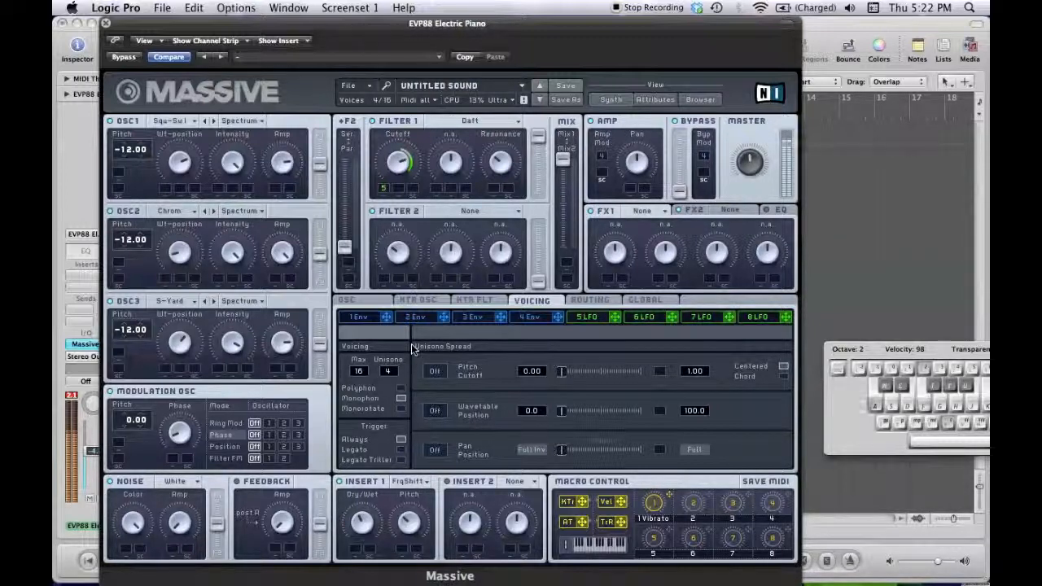
Turn the Master volume down below centre while playing notes to check the level
key(s)
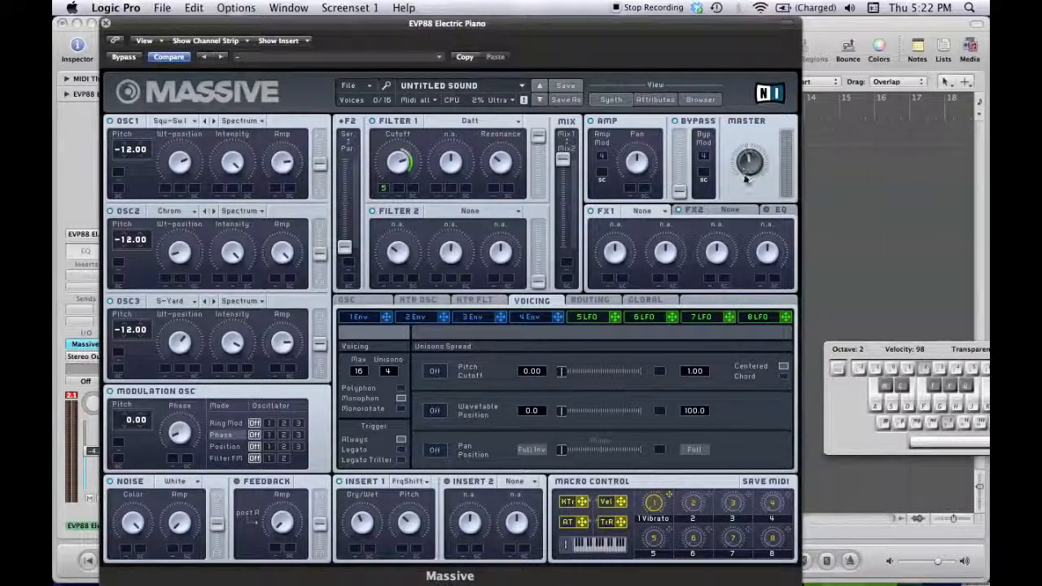
key(s)
key(f)
key(a)
key(f)
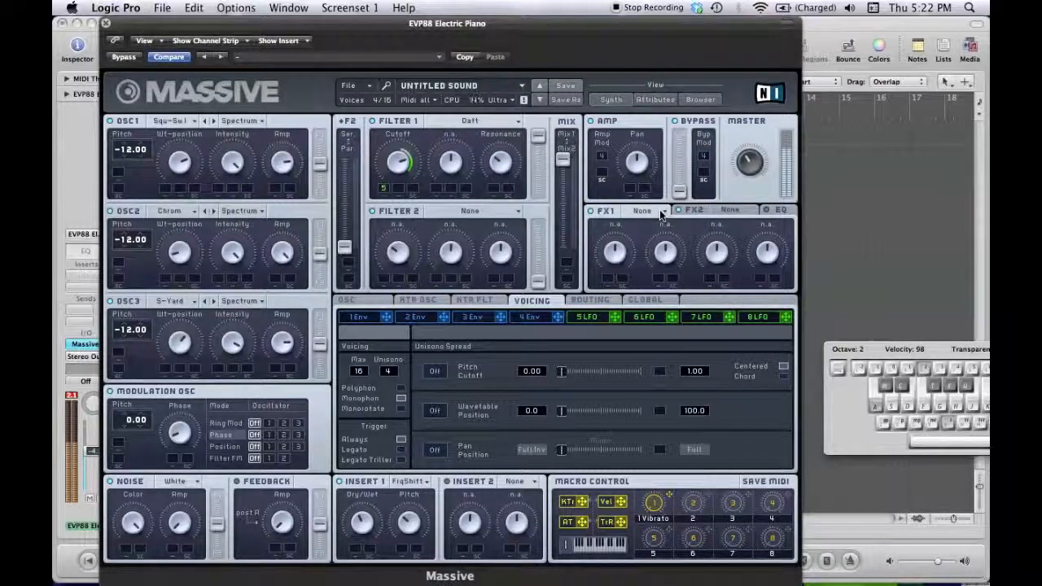
Load Classic Tube in FX1 and Dimension Expander in FX2, and lower the Dimension Expander's Size
click(661, 213)
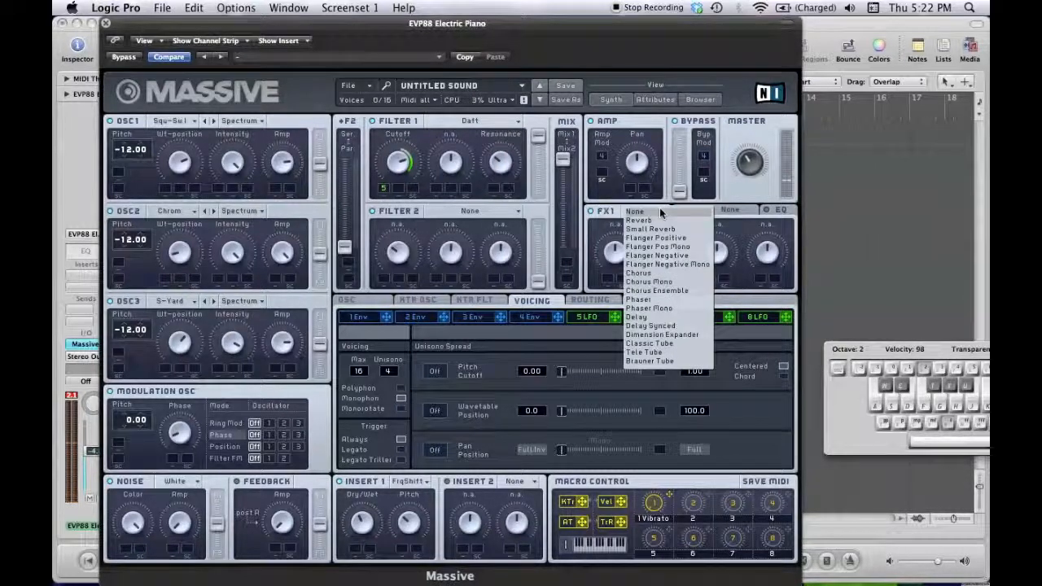
click(658, 345)
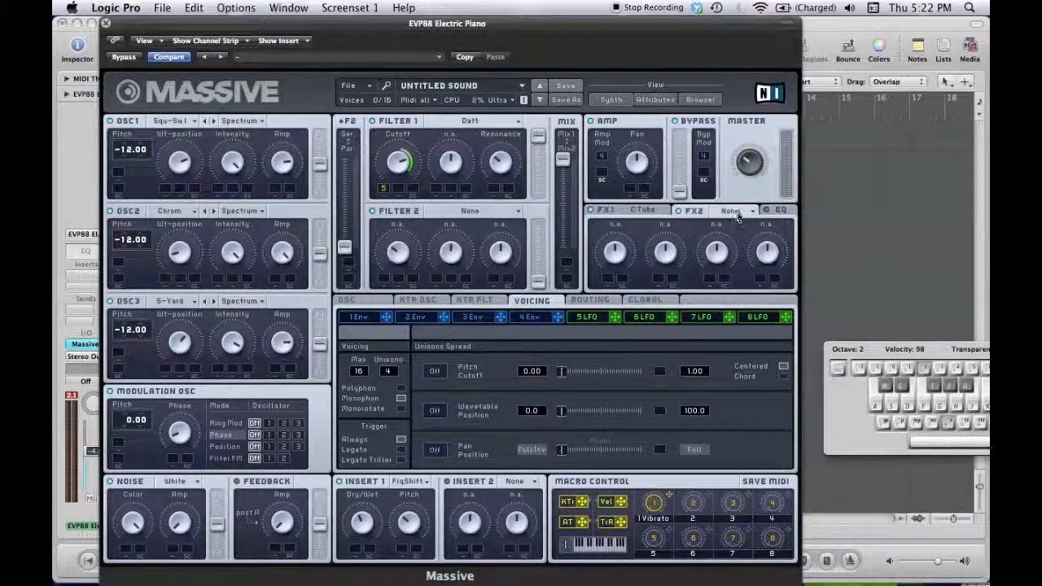
click(729, 211)
click(751, 335)
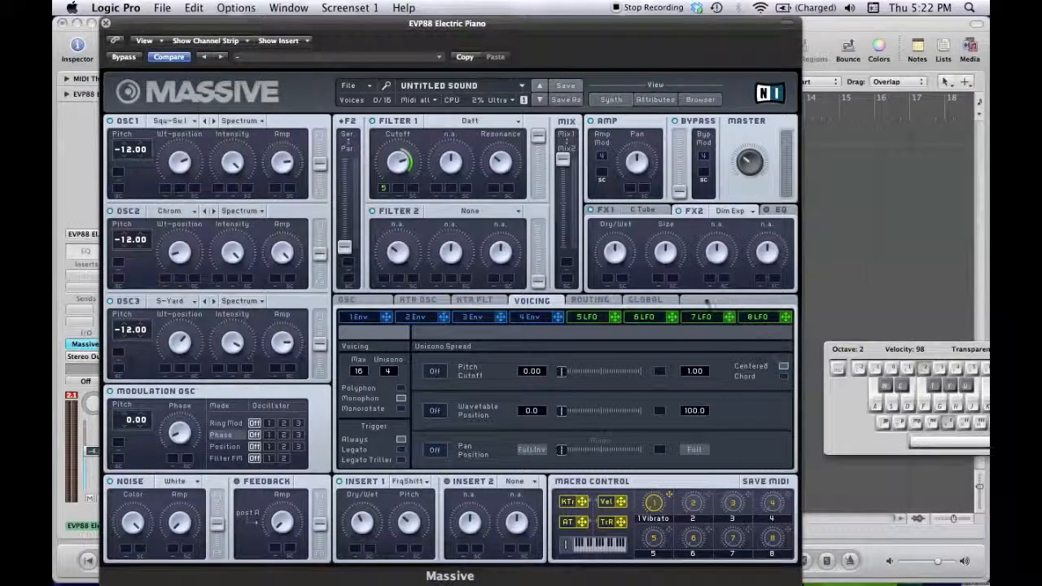
drag(665, 259, 673, 283)
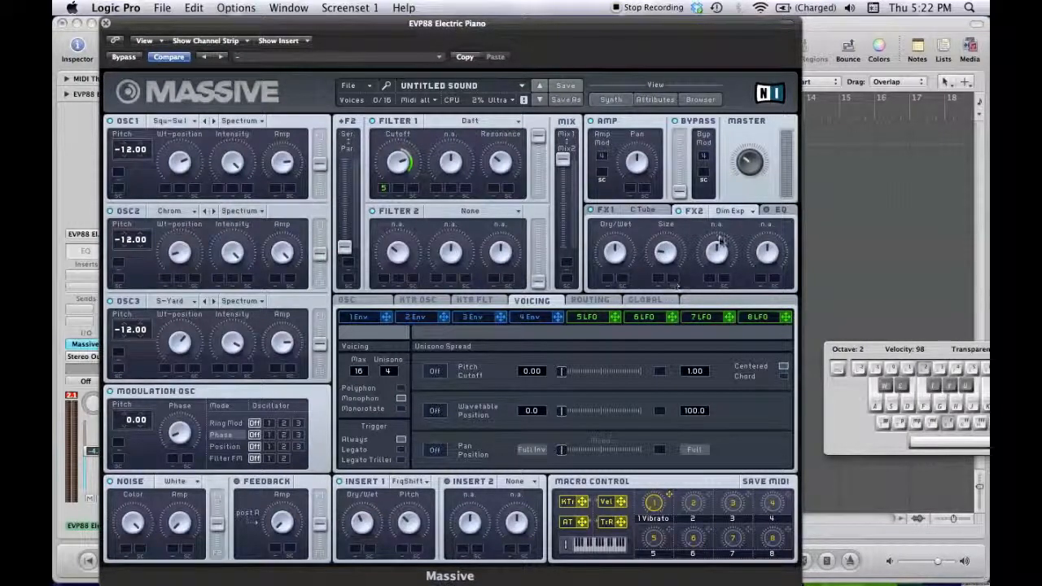
Lower the Classic Tube's Drive below centre in FX1 while playing notes
key(s)
key(f)
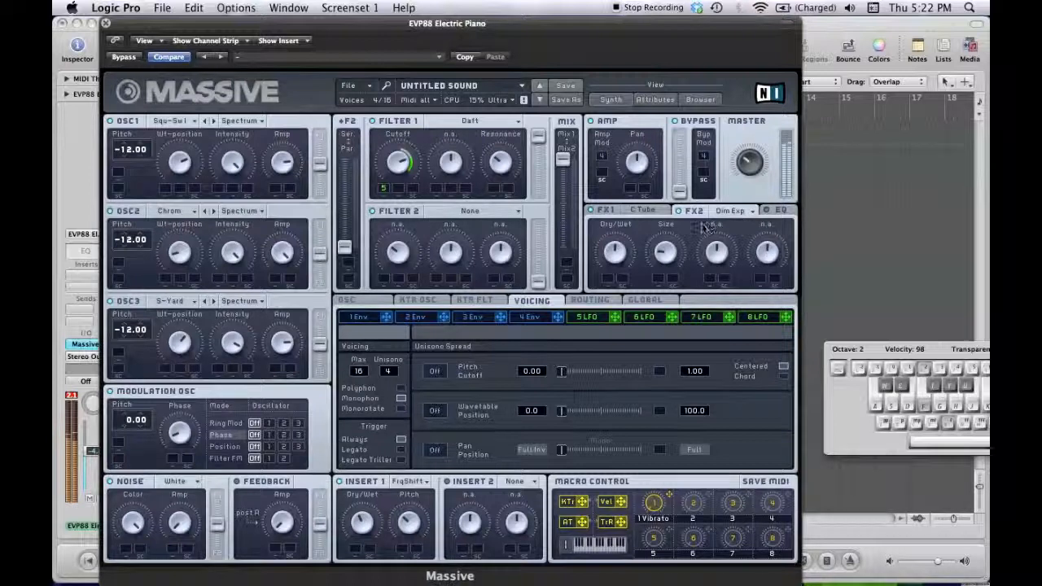
click(650, 212)
key(a)
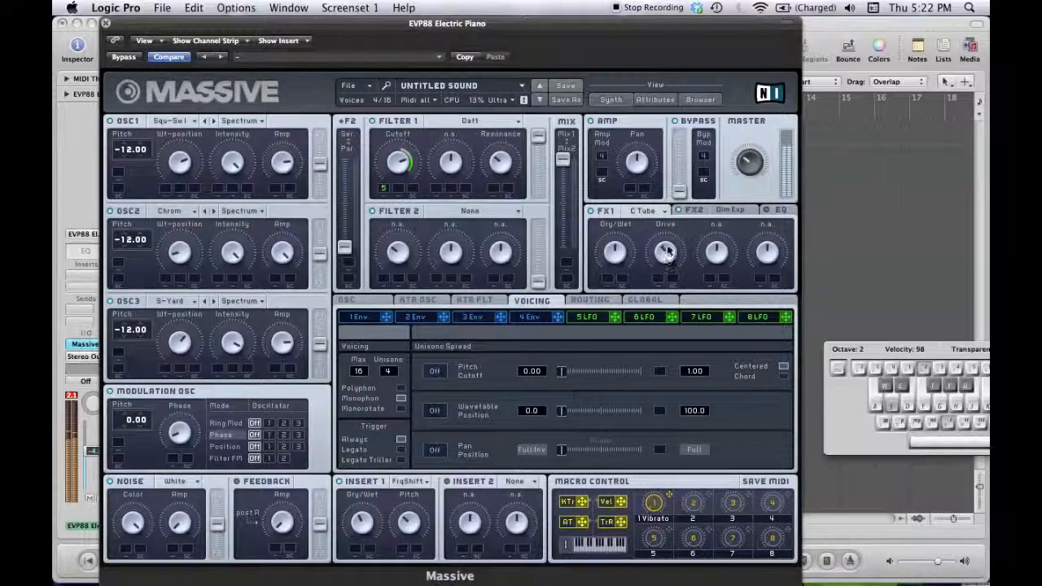
drag(680, 217, 681, 265)
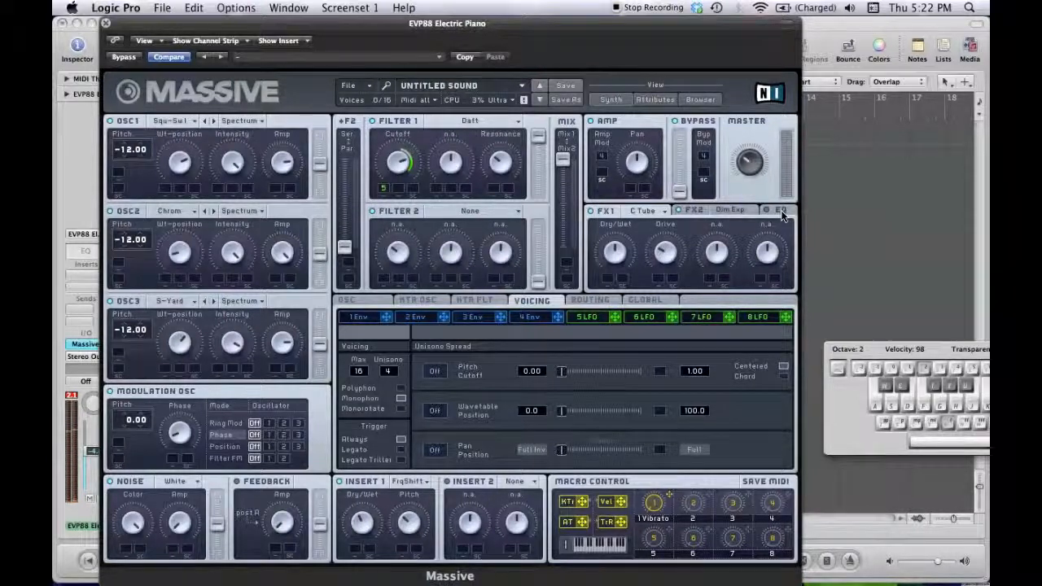
Enable the EQ, raise its High Shelf slightly above centre, and play notes to audition it
click(770, 212)
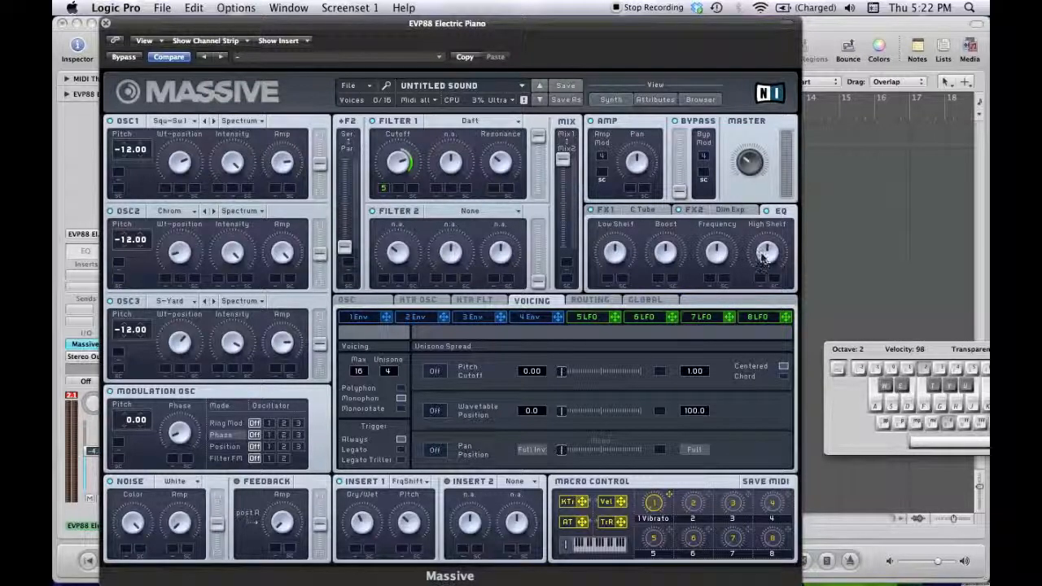
key(s)
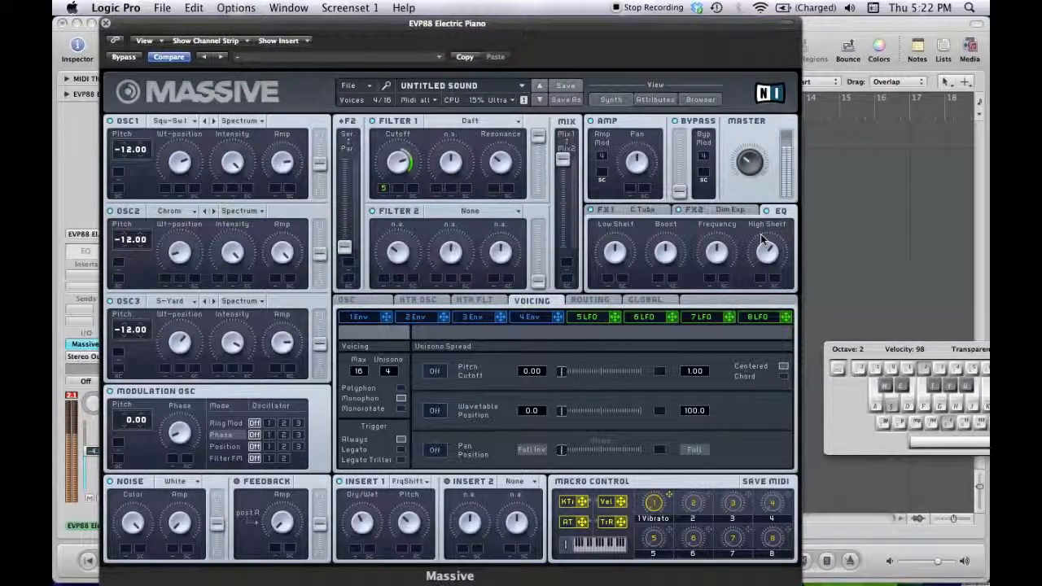
key(f)
key(a)
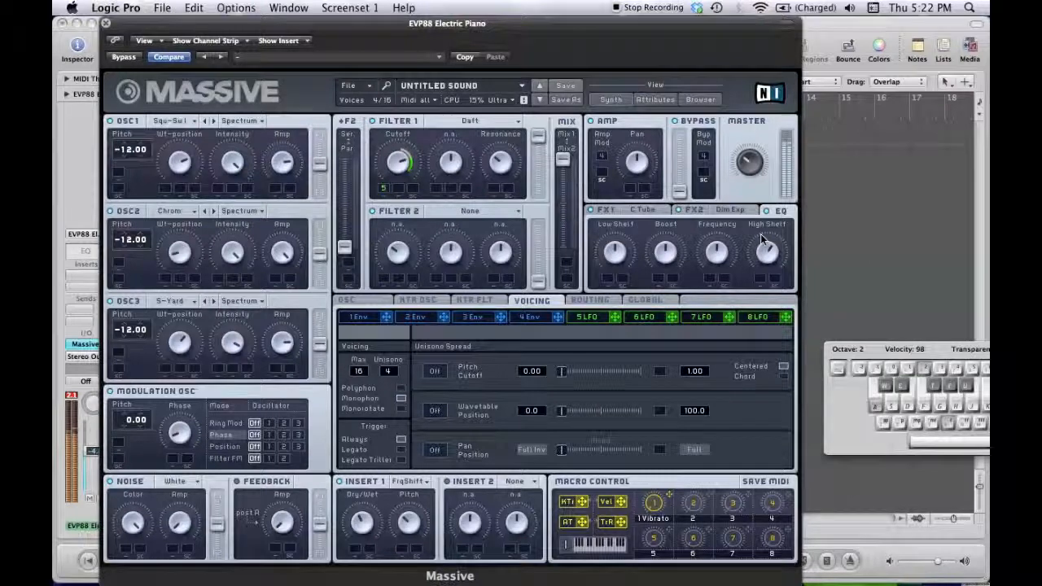
key(f)
key(s)
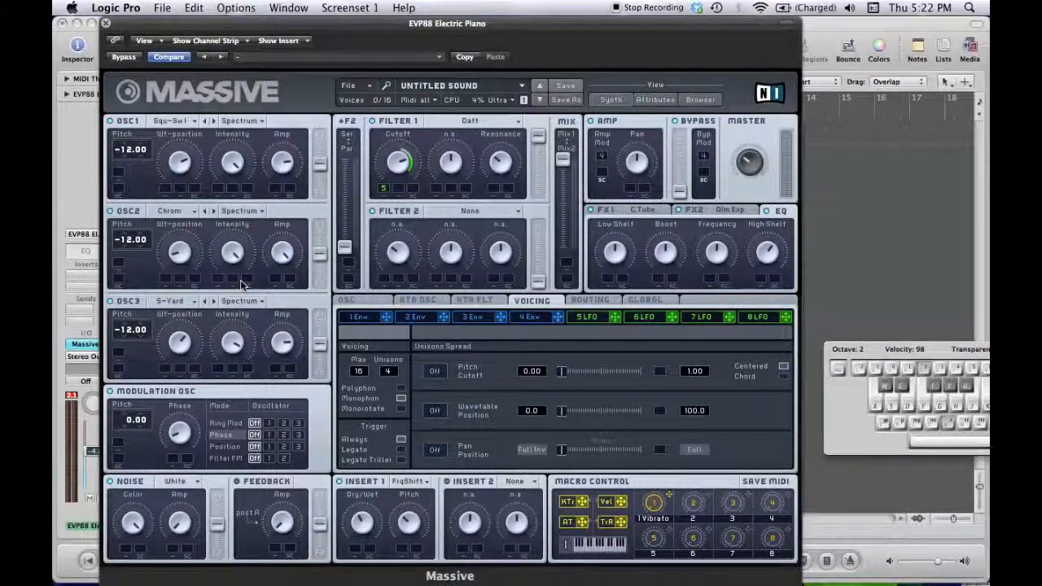
Compare the Modulation Osc's Phase mode on oscillators 1 and 2 while playing notes, leaving it on oscillator 2
click(269, 435)
key(s)
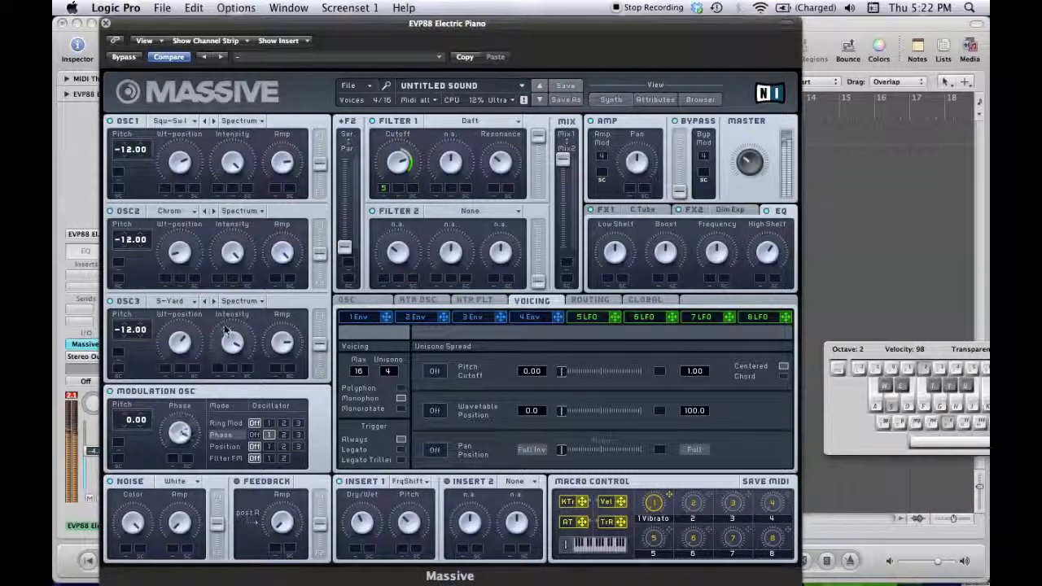
click(285, 436)
key(s)
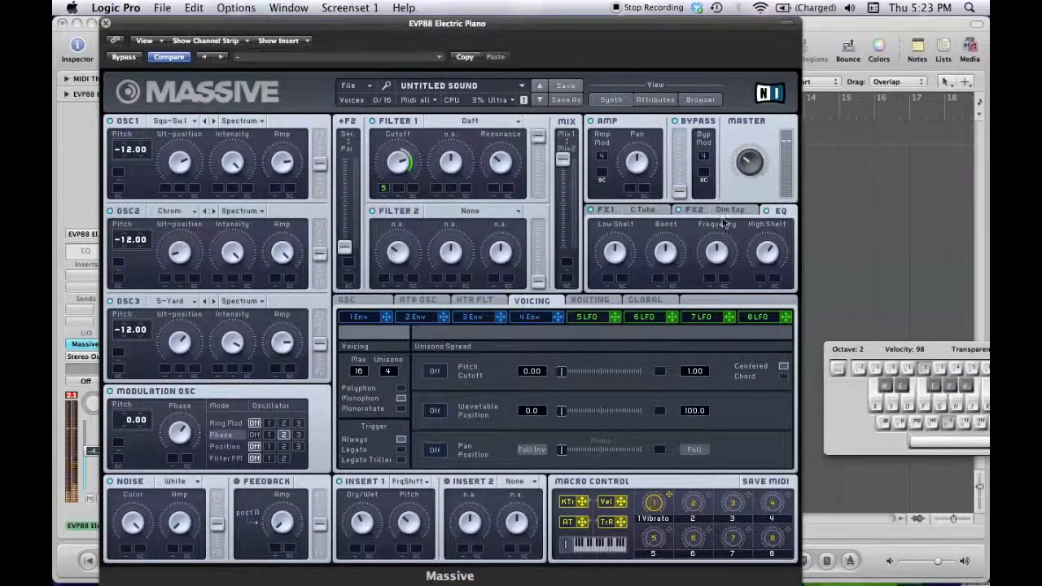
Route Insert 2 directly after Filter 1 and set its effect to Sine Shaper
click(592, 301)
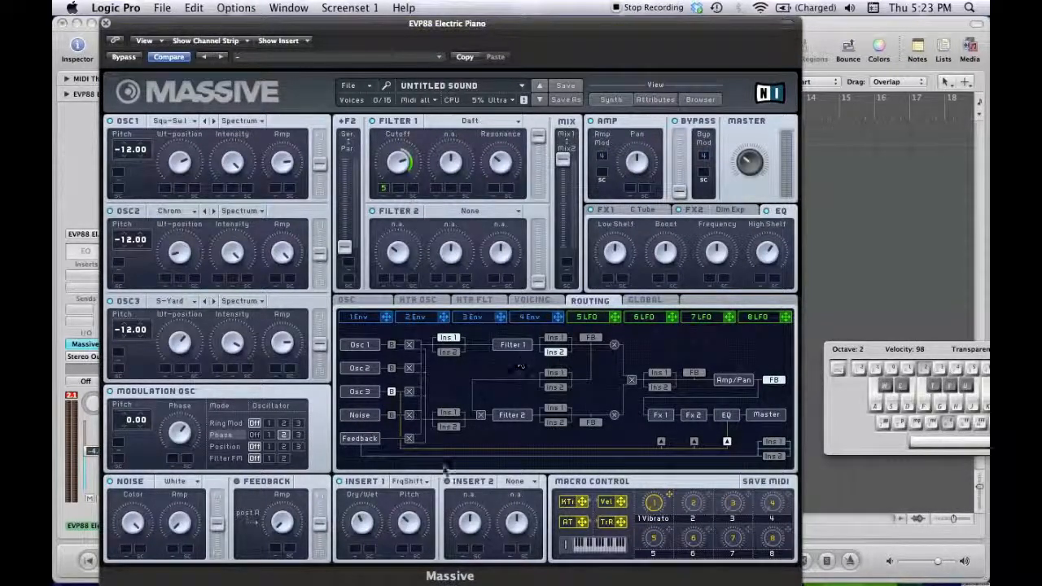
click(529, 485)
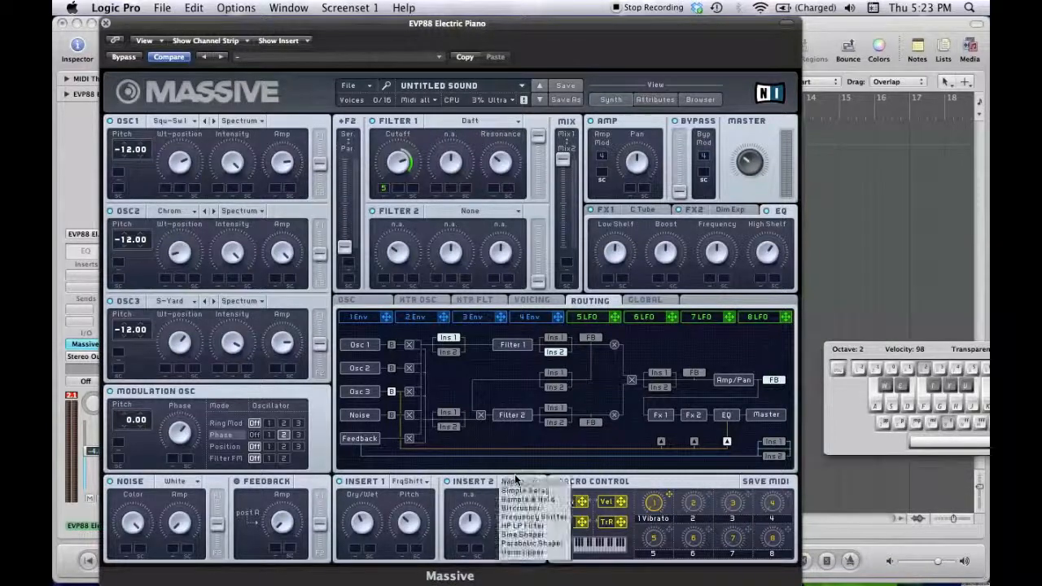
click(535, 538)
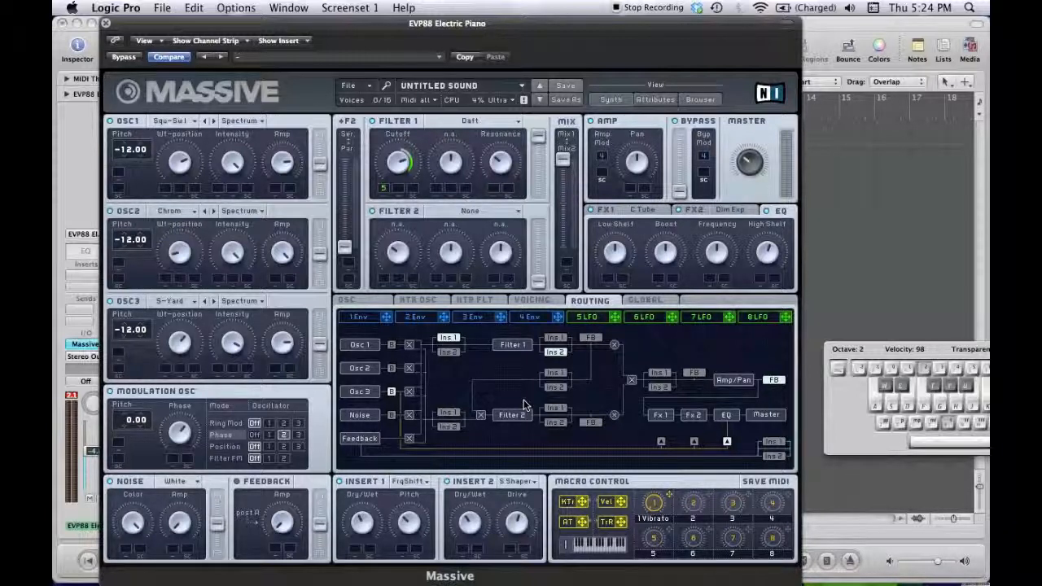
Shape envelope 1 with a longer Attack and a Decay Level slightly below centre
click(371, 322)
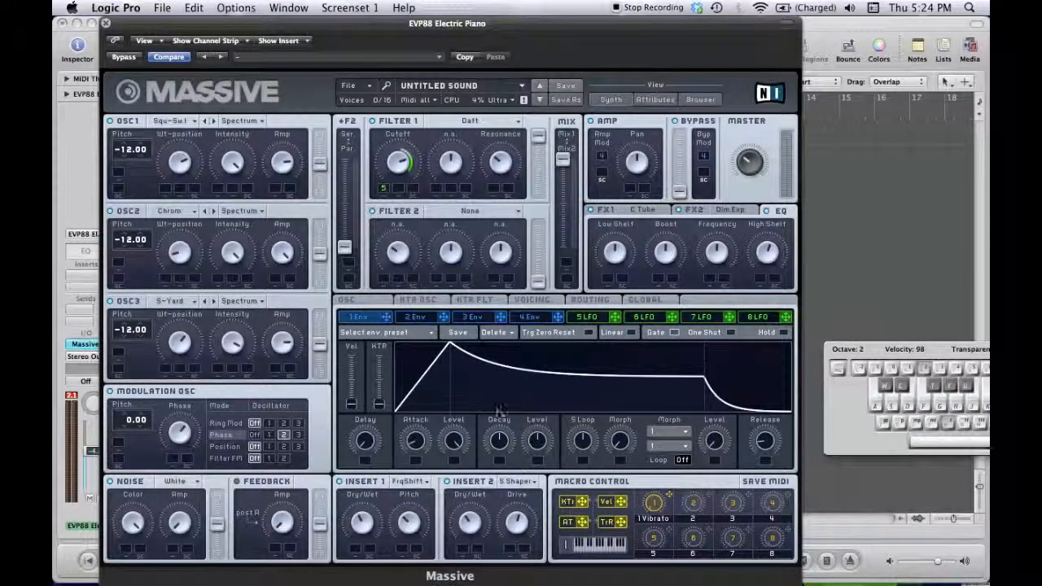
drag(415, 443, 416, 377)
drag(546, 452, 546, 465)
drag(416, 452, 421, 471)
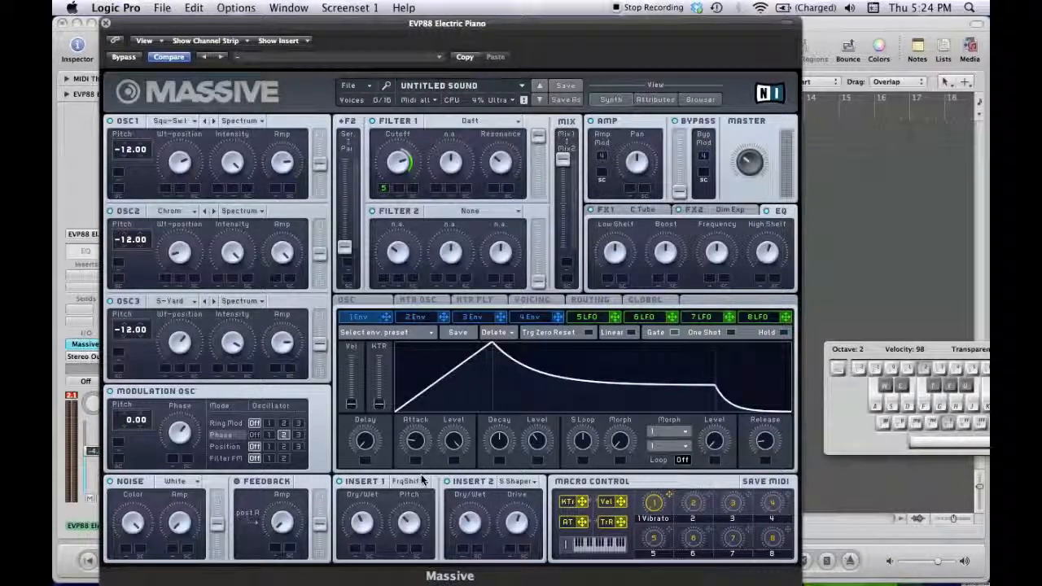